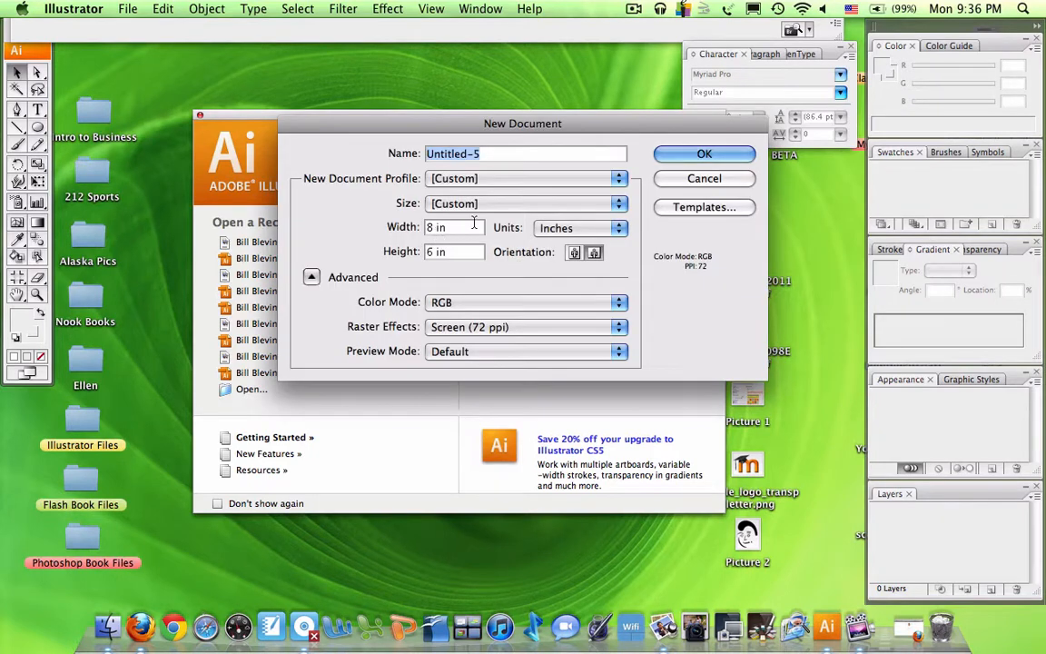
# Create a new 8 by 6 inch RGB document with 72 ppi raster effects and display it at 100% zoom.
pyautogui.click(683, 154)
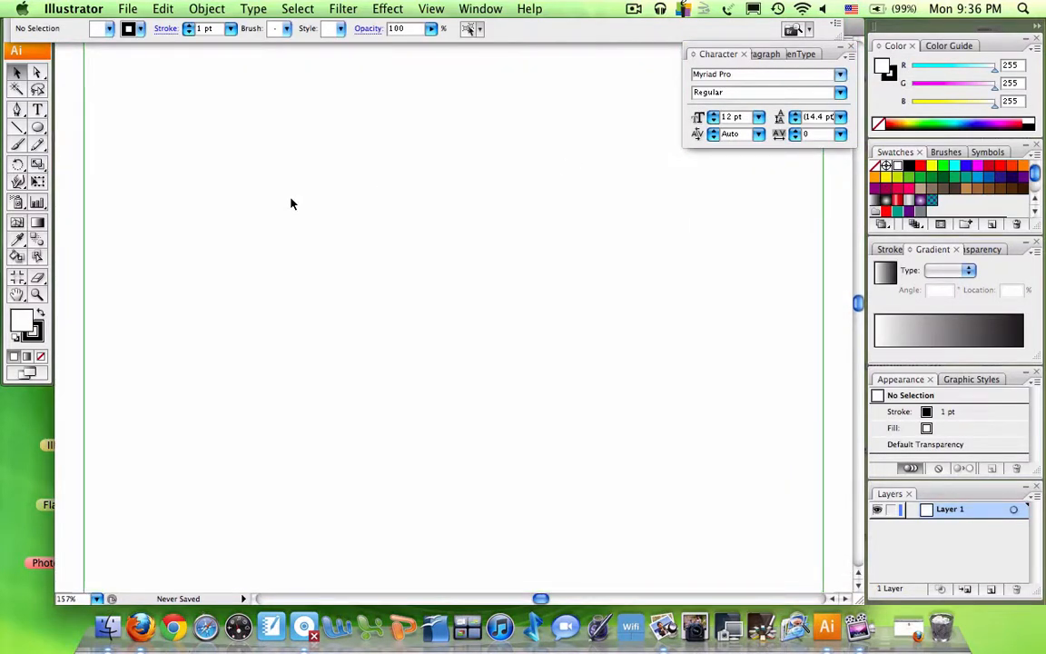
pyautogui.press('super+1')
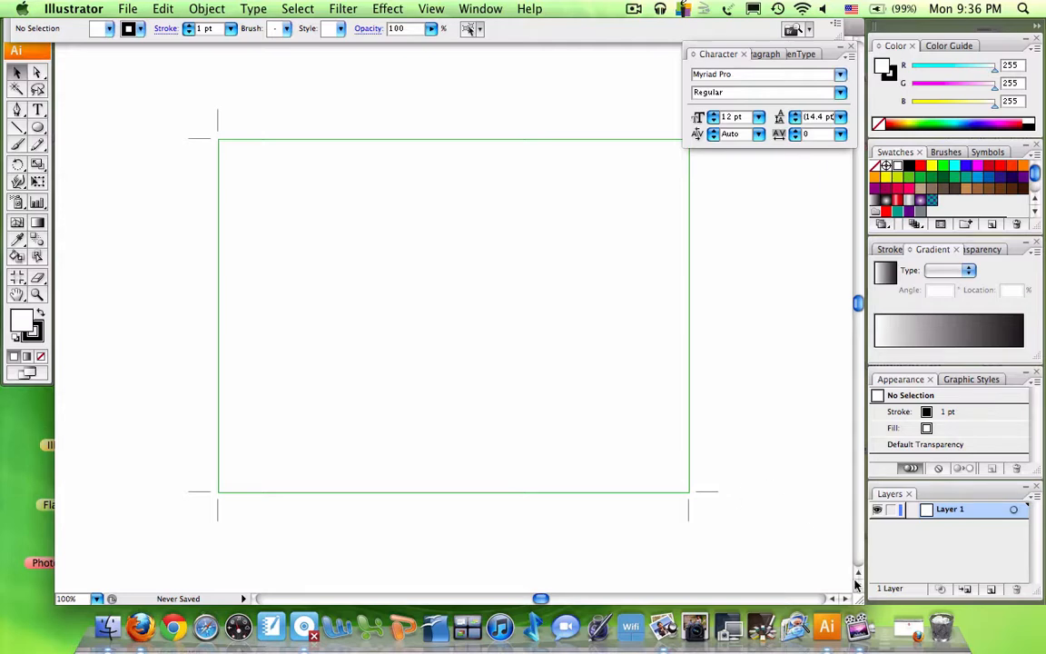
# Switch to Firefox and search Google Images for "clouds".
pyautogui.press('super+m')
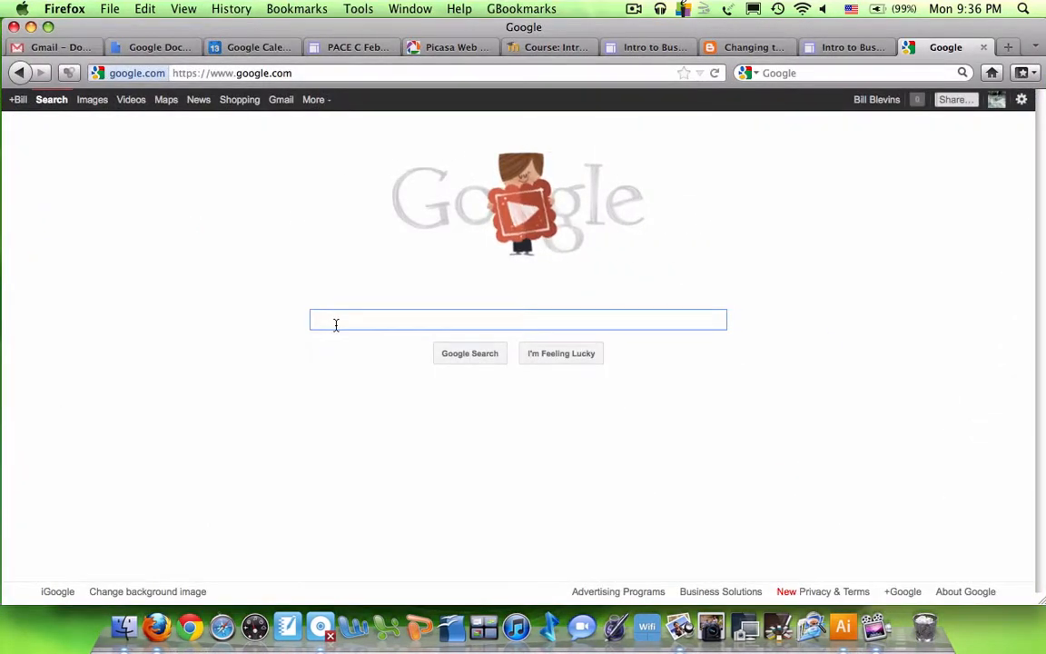
pyautogui.write('clou')
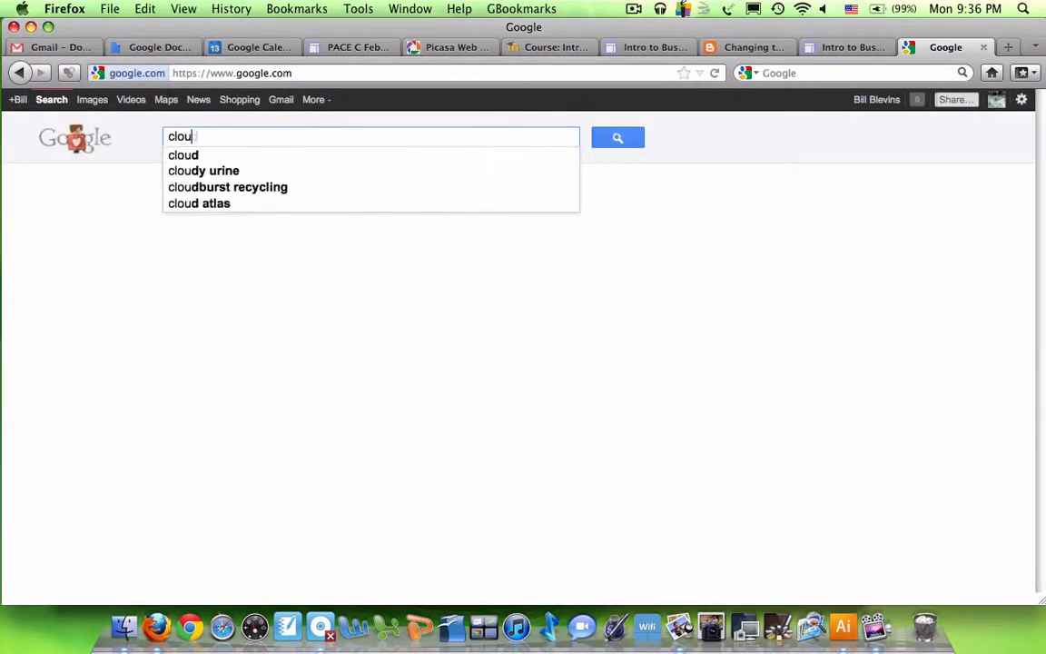
pyautogui.write('ds')
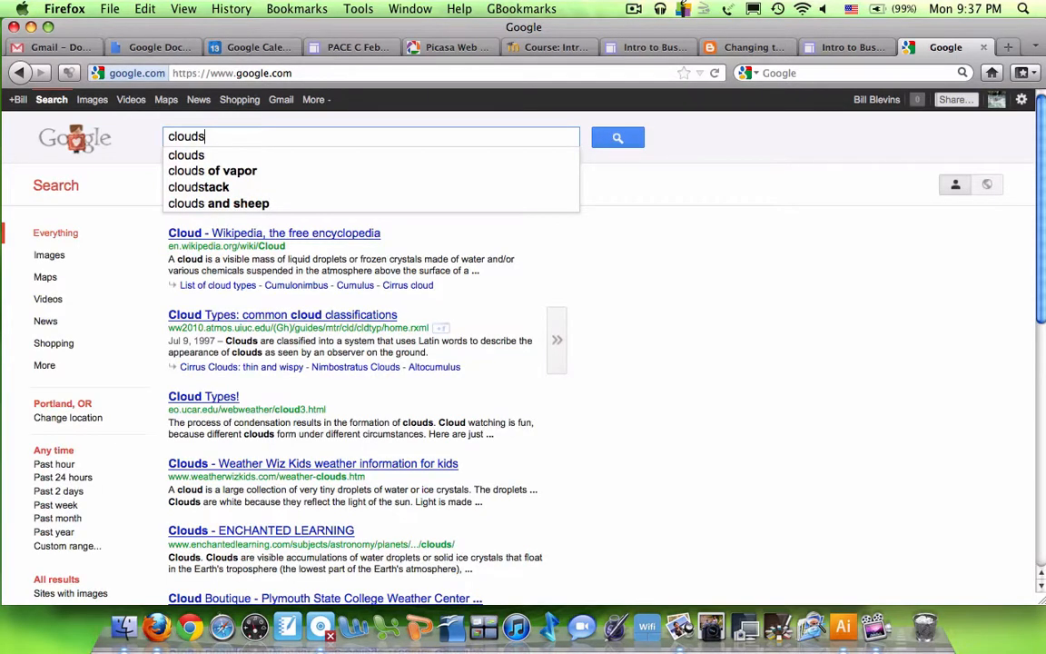
pyautogui.press('Return')
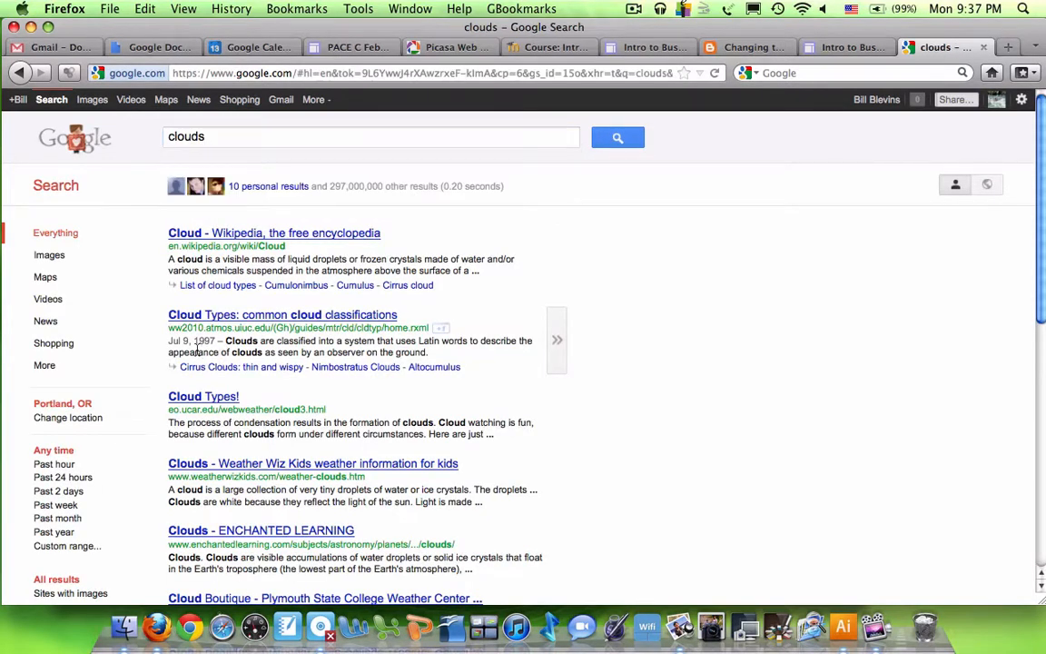
pyautogui.click(54, 263)
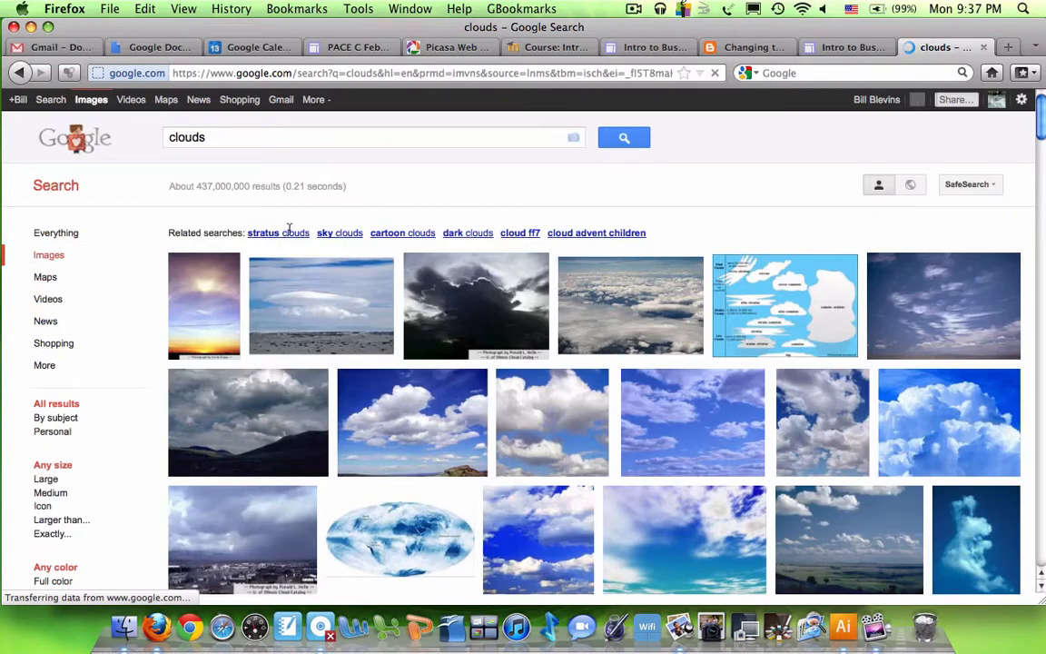
# Use the advanced image search to limit the cloud results to images labeled for reuse.
pyautogui.click(1022, 102)
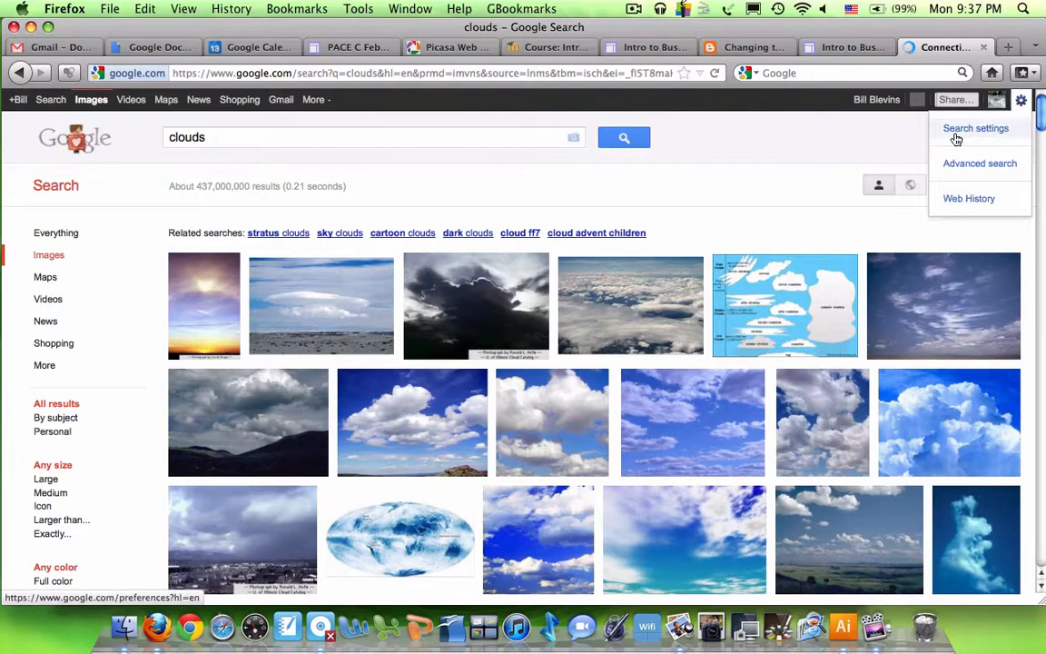
pyautogui.click(954, 163)
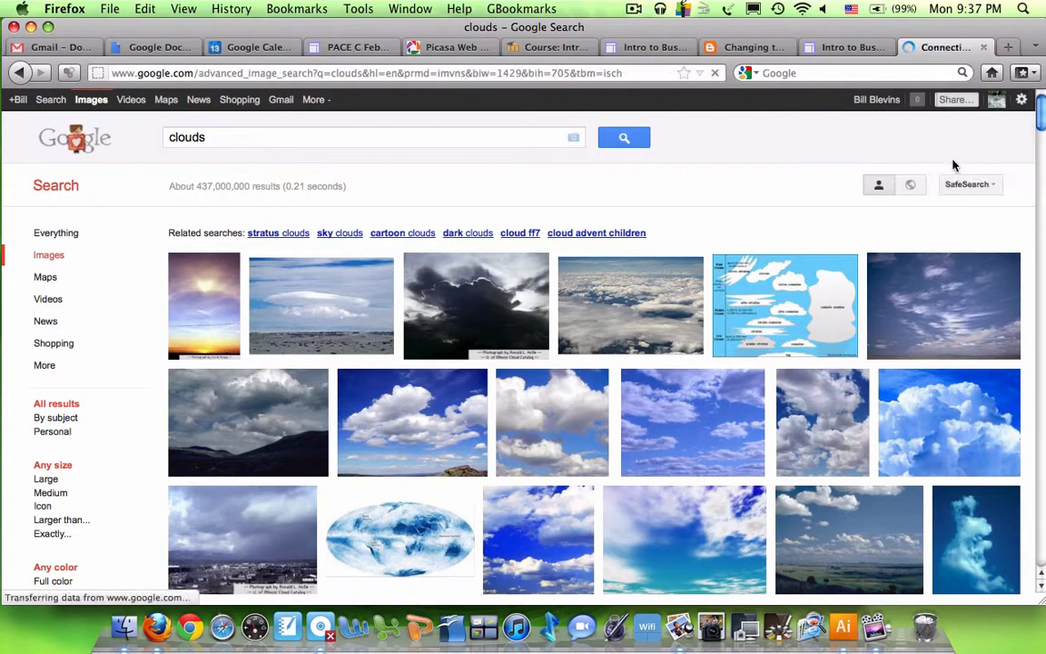
pyautogui.scroll(-3, 734, 230)
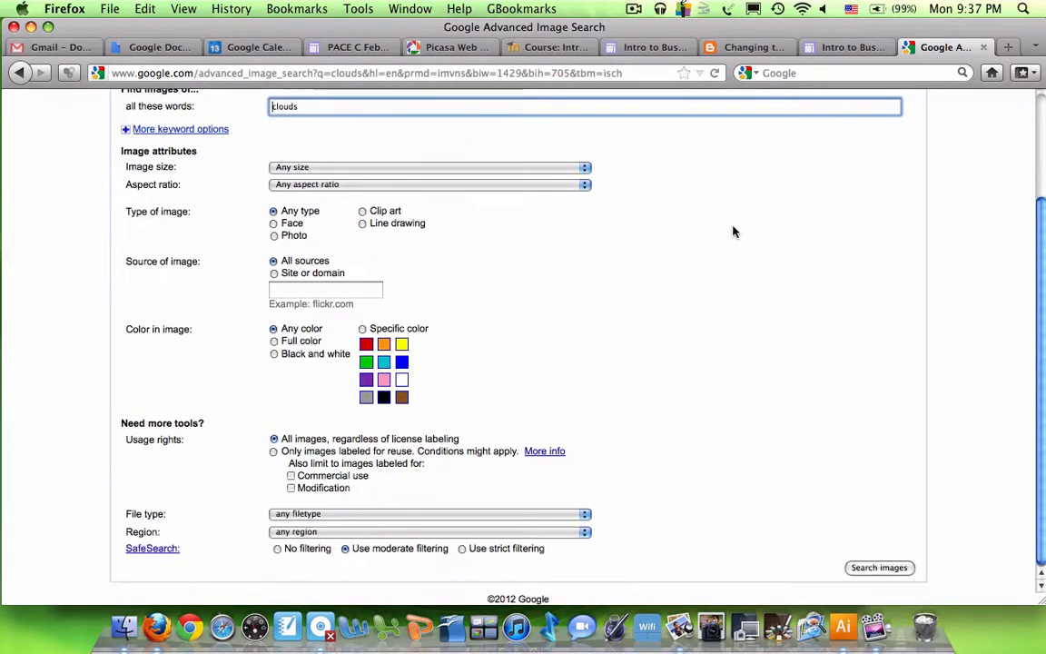
pyautogui.click(276, 453)
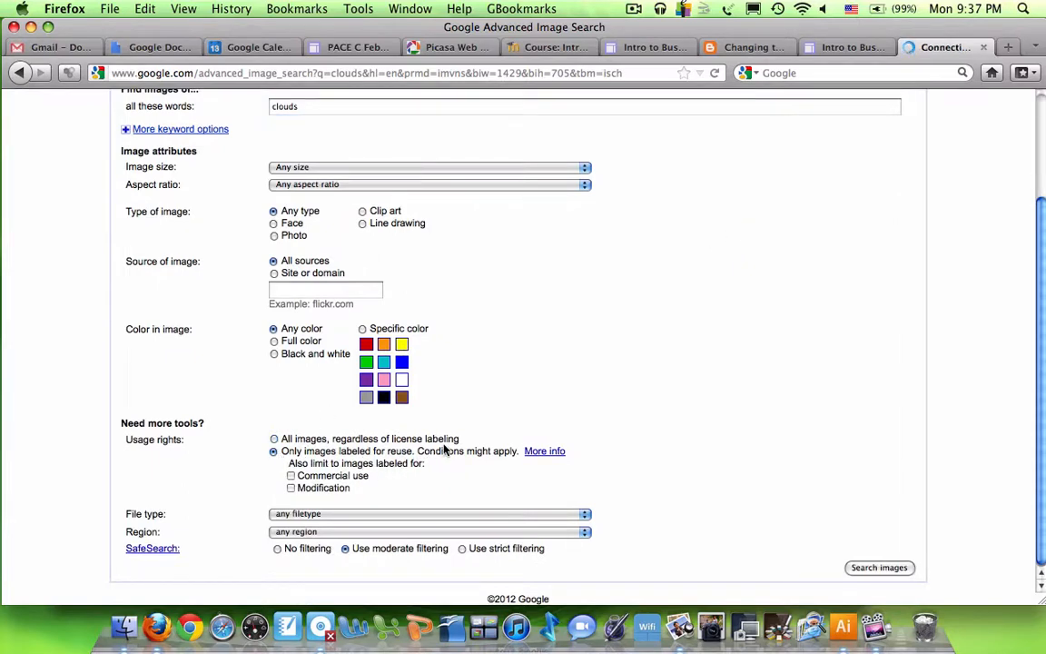
pyautogui.click(879, 567)
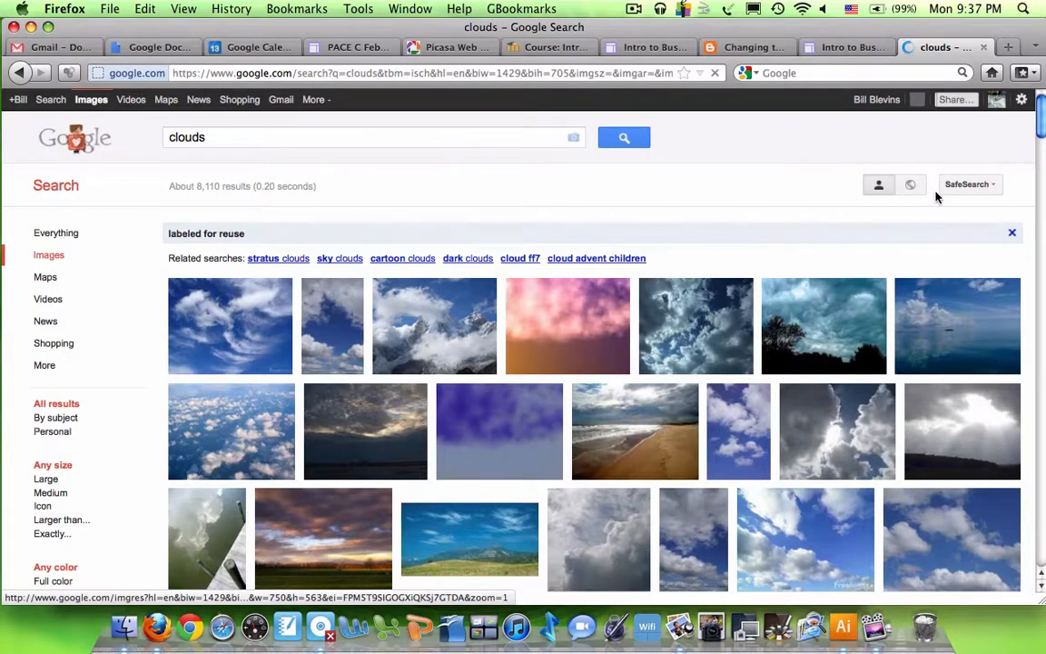
# Browse the reusable cloud pictures and open the FreeFoto image 46_04_36---Clouds_web.jpg from page 2.
pyautogui.scroll(-1, 935, 181)
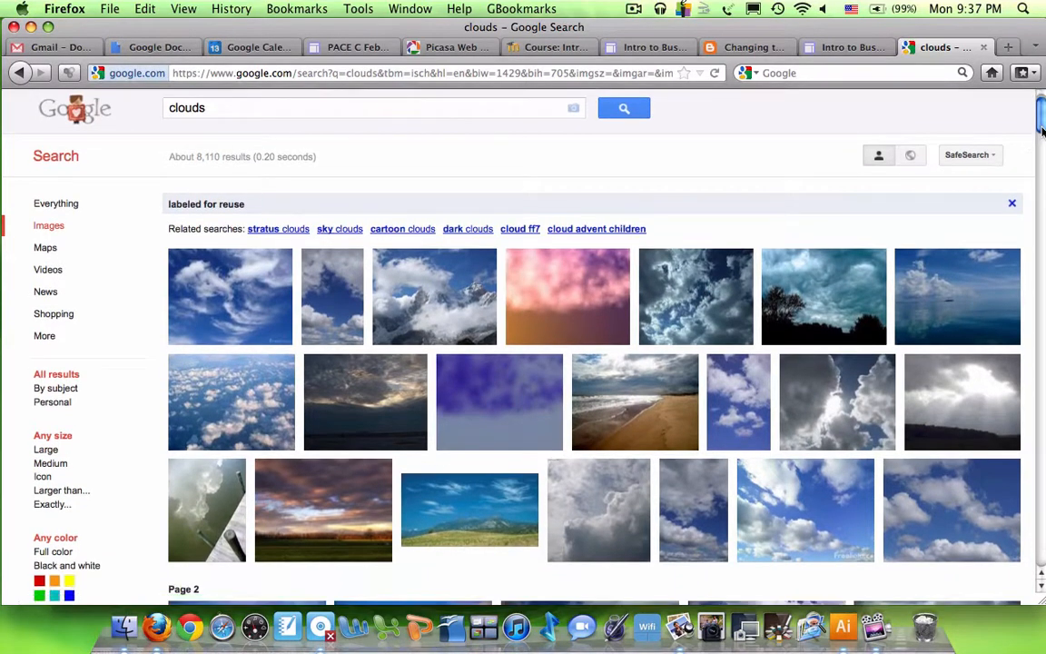
pyautogui.moveTo(1043, 132); pyautogui.dragTo(1043, 136)
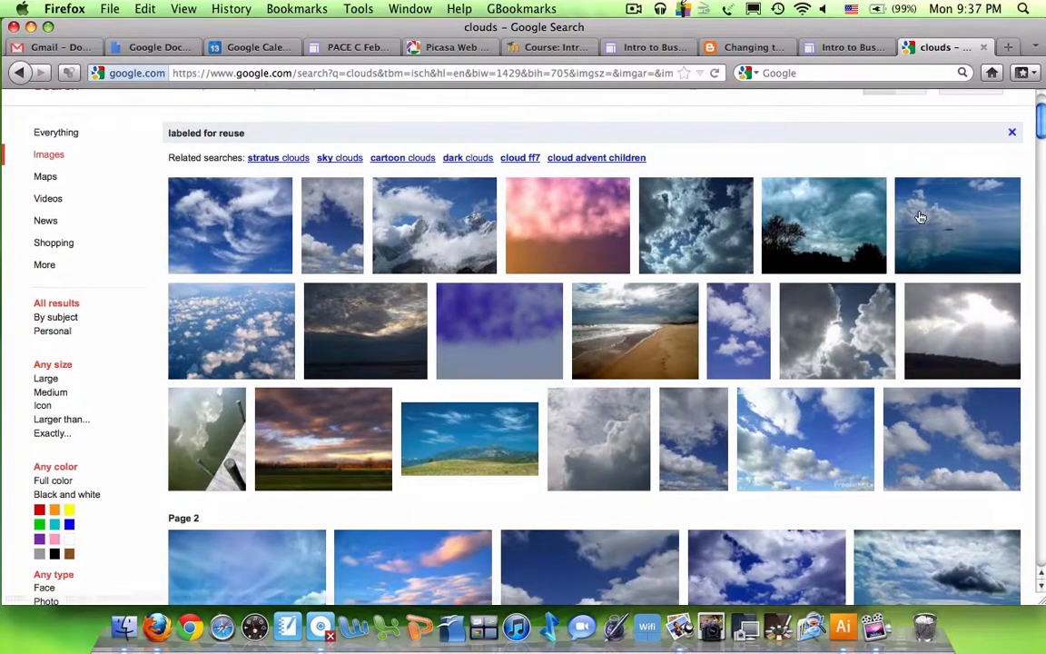
pyautogui.moveTo(801, 437)
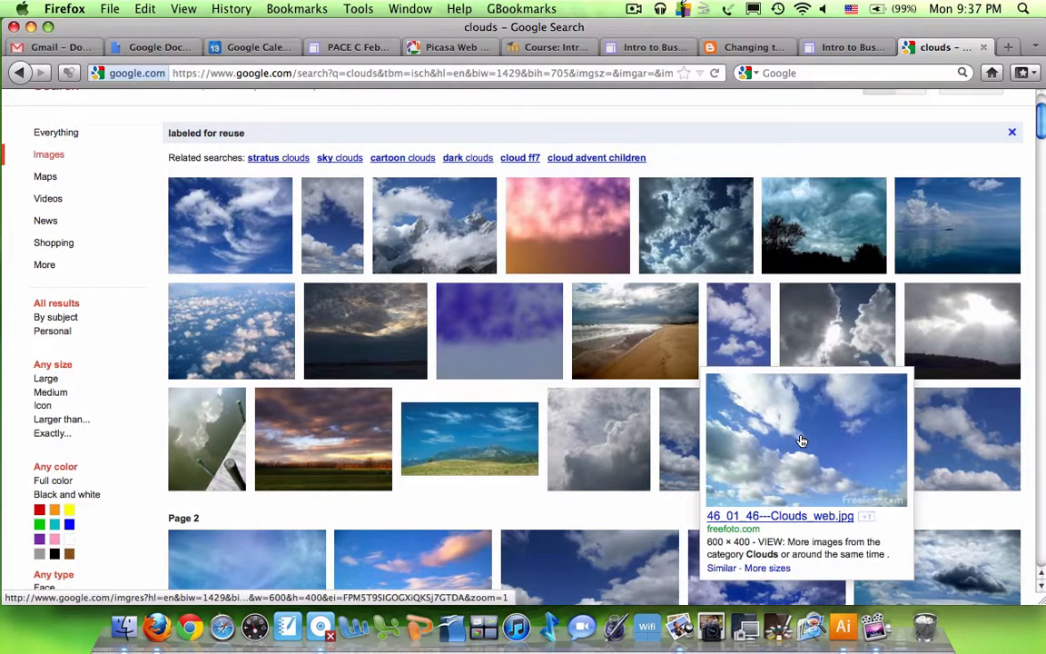
pyautogui.scroll(-3, 801, 442)
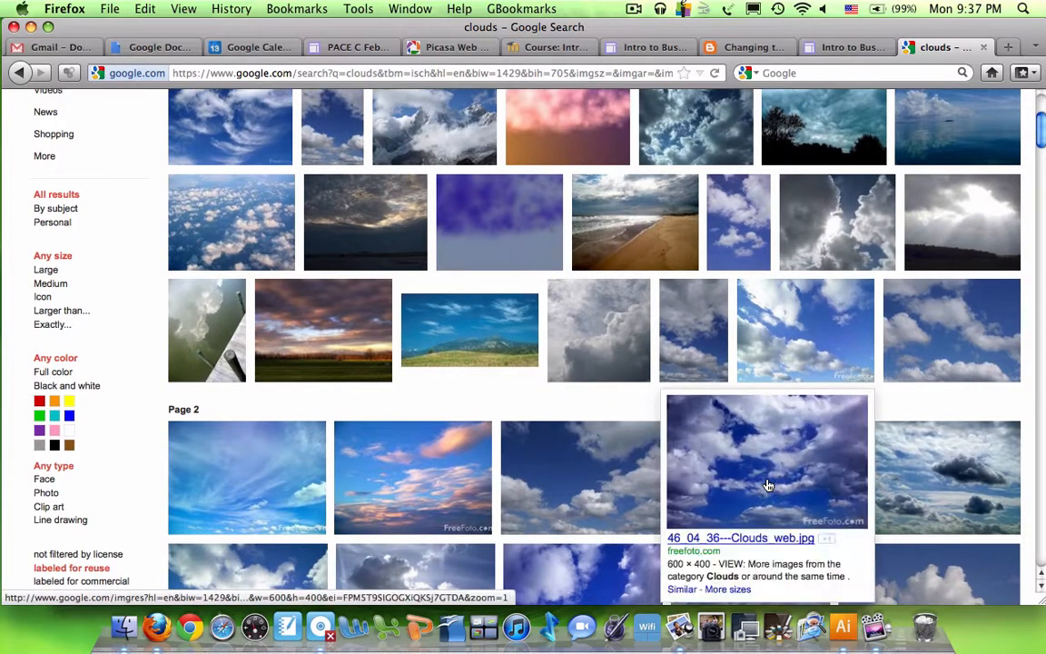
pyautogui.click(767, 486)
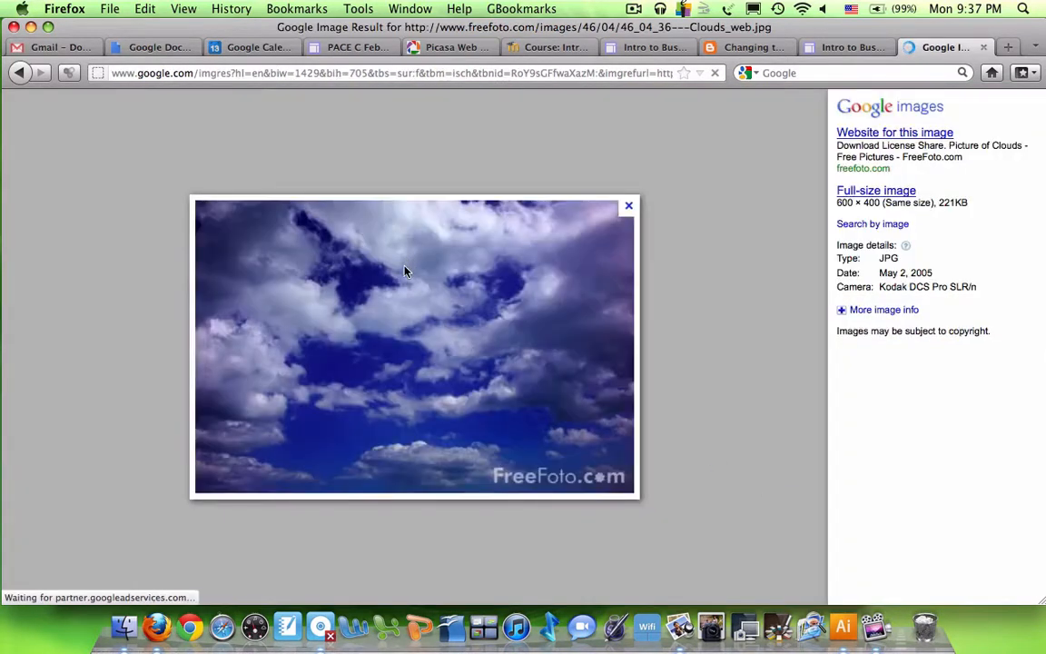
# Save the cloud picture to the Desktop as a JPEG named Clouds_web.jpg.
pyautogui.rightClick(409, 323)
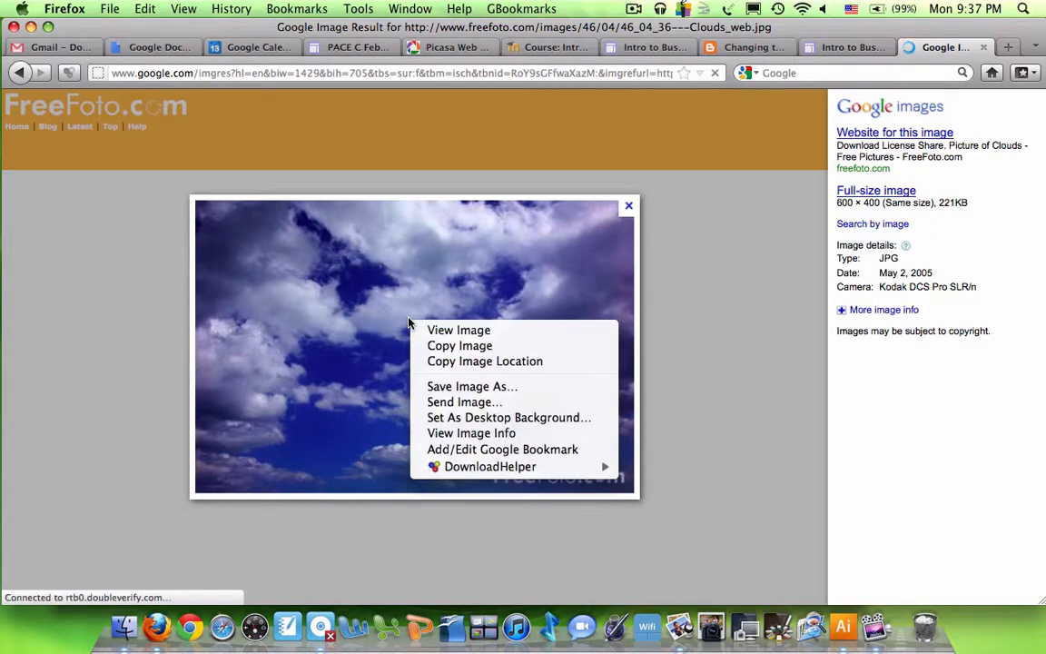
pyautogui.click(457, 389)
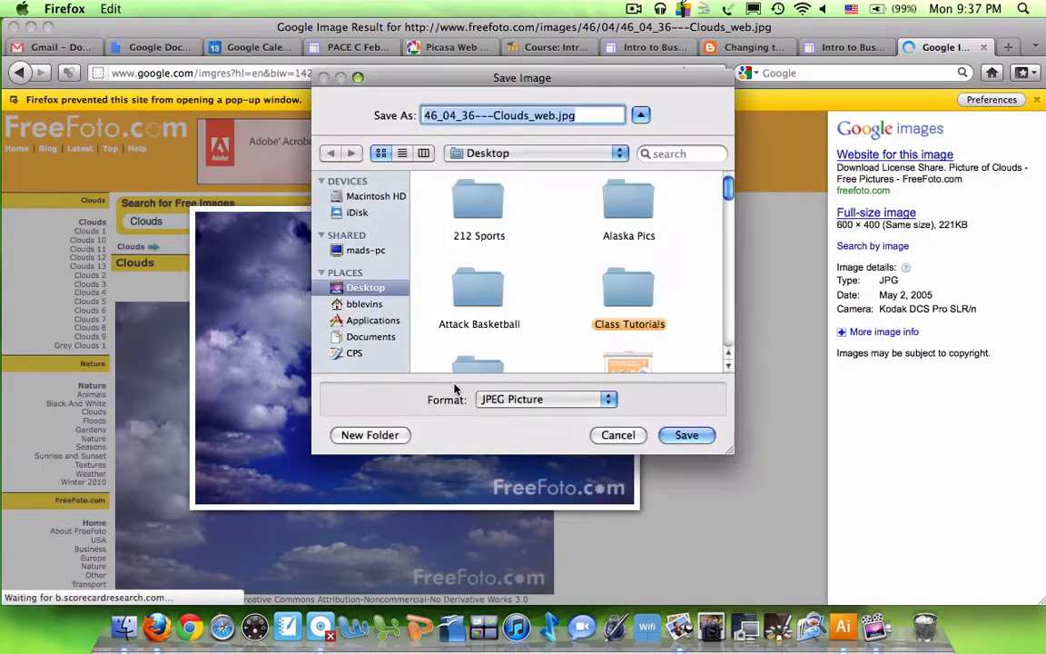
pyautogui.click(494, 115)
pyautogui.press('BackSpace')
pyautogui.press('BackSpace')
pyautogui.press('BackSpace')
pyautogui.press('BackSpace')
pyautogui.press('BackSpace')
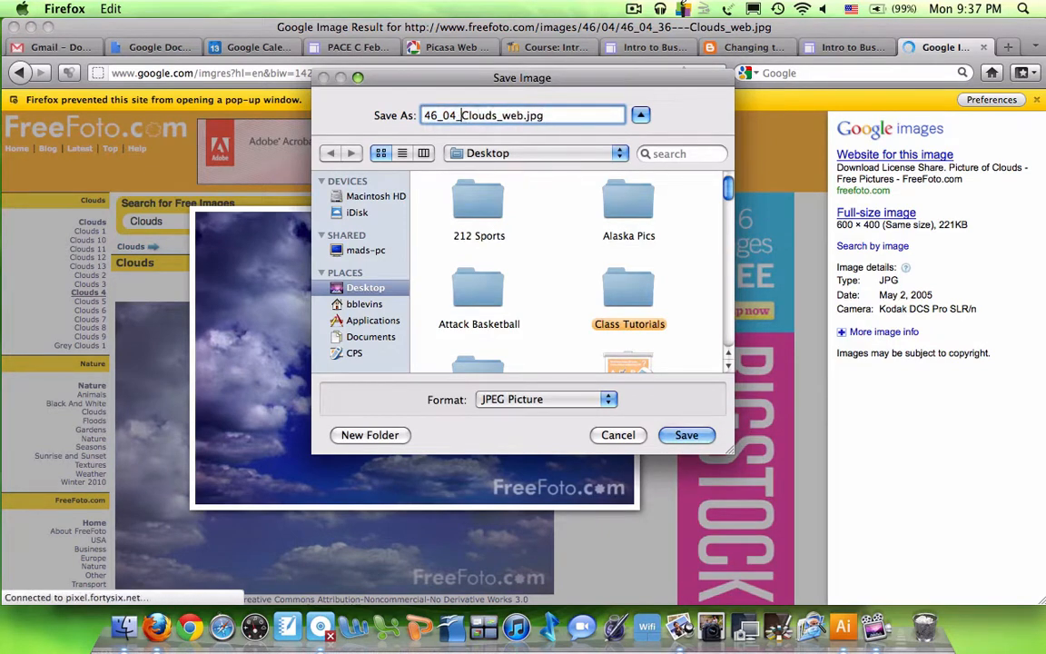
pyautogui.press('BackSpace')
pyautogui.press('BackSpace')
pyautogui.press('BackSpace')
pyautogui.press('BackSpace')
pyautogui.press('BackSpace')
pyautogui.press('BackSpace')
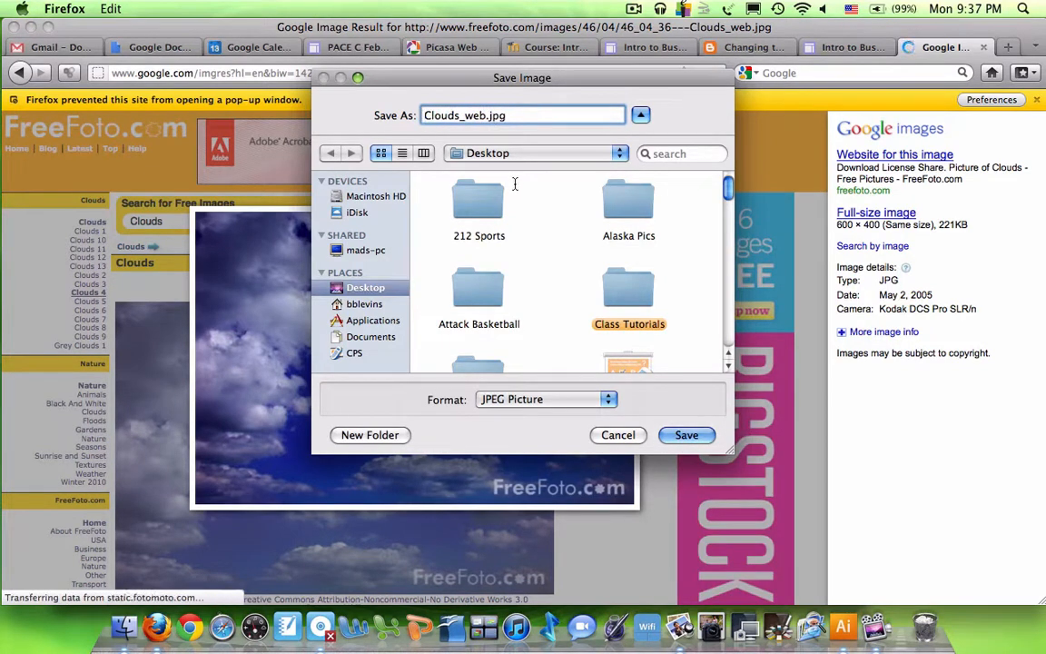
pyautogui.click(686, 434)
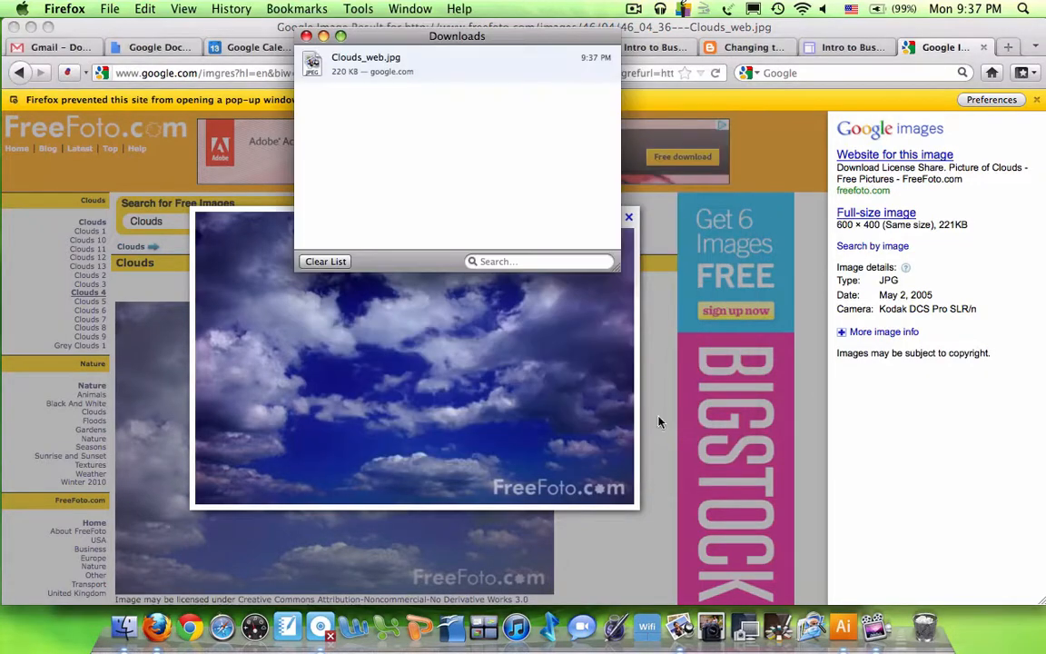
# Close the Downloads window, minimize Firefox, and return to the blank Illustrator document with its window moved so the artboard is in view.
pyautogui.click(280, 38)
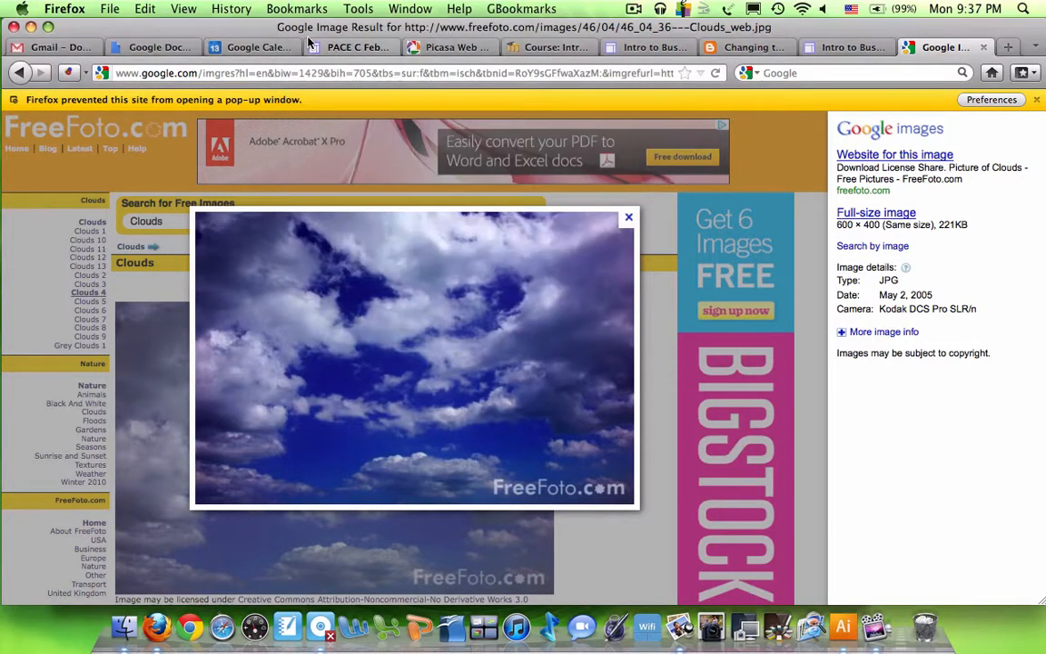
pyautogui.click(30, 26)
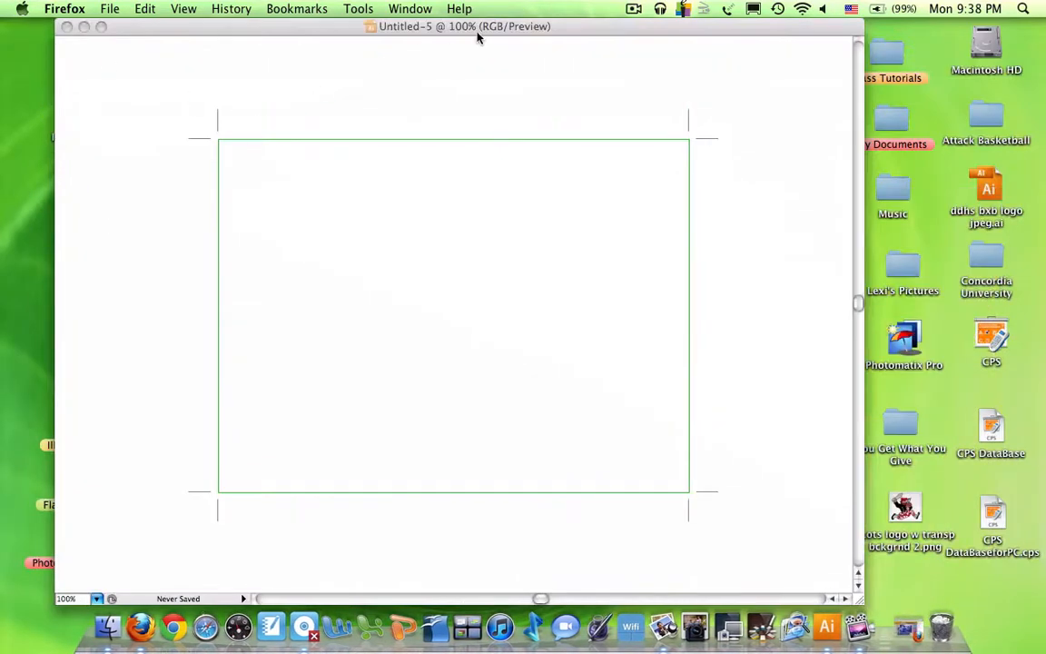
pyautogui.click(478, 36)
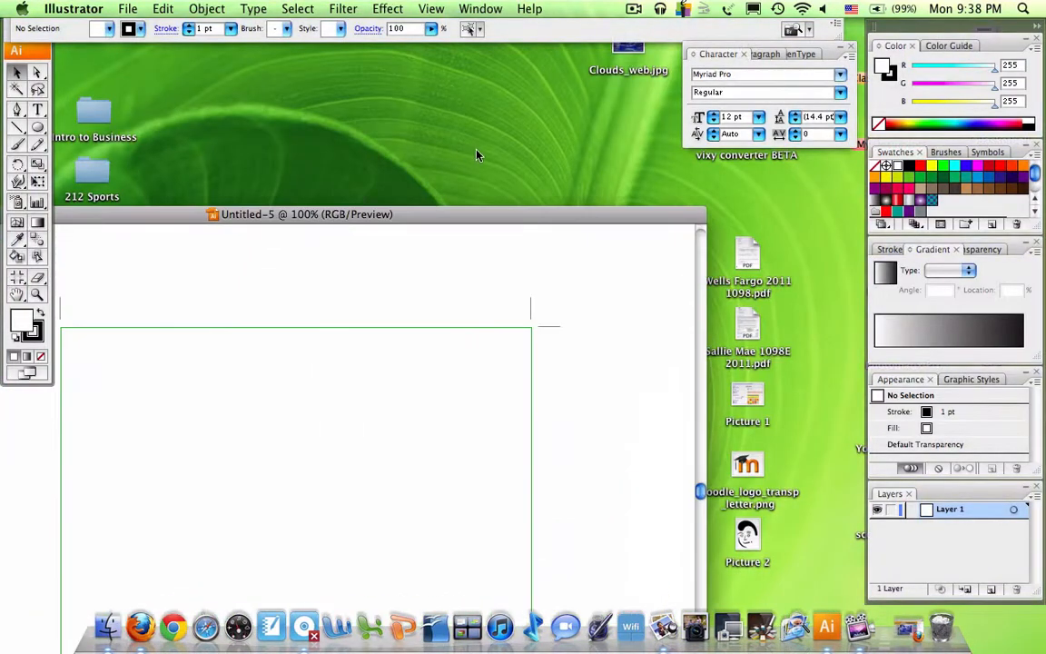
pyautogui.click(509, 109)
pyautogui.click(554, 209)
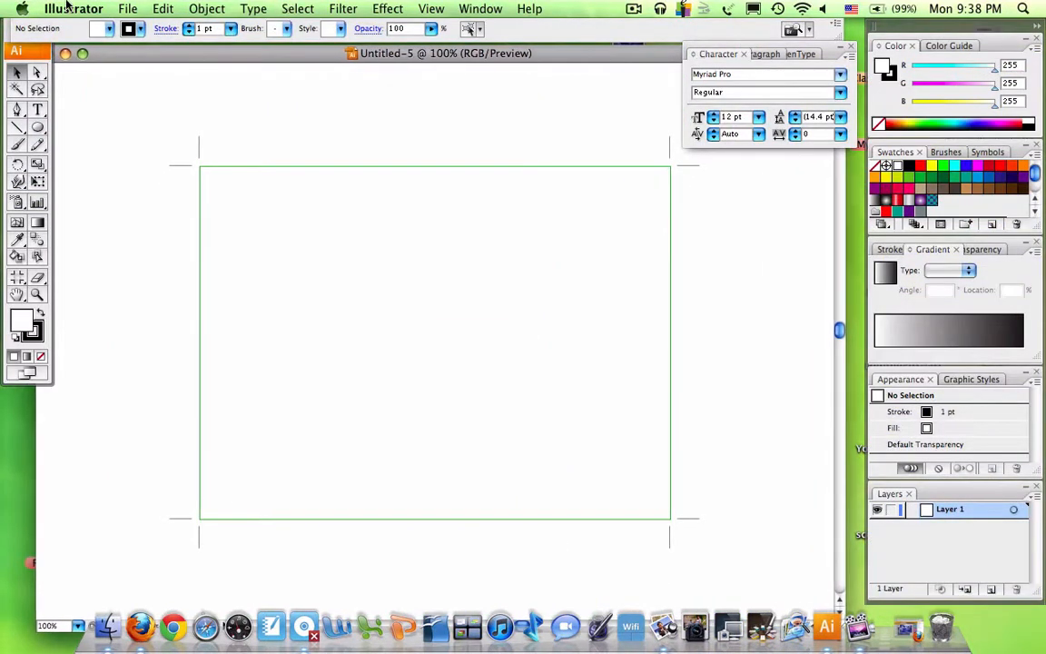
# Place Clouds_web.jpg from the Desktop into the document as a linked file.
pyautogui.click(125, 9)
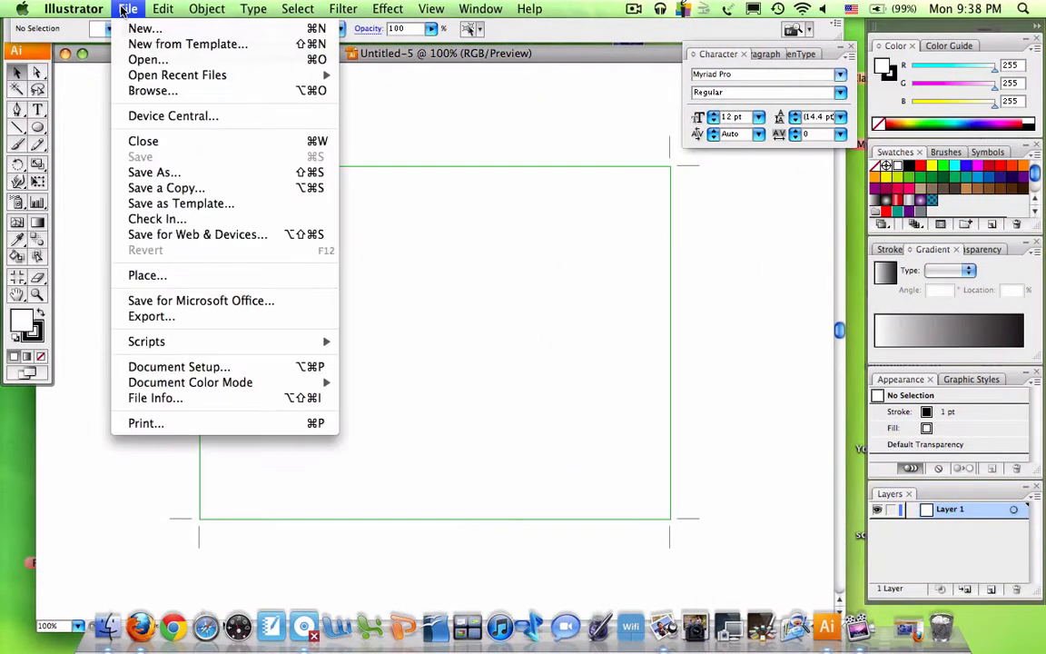
pyautogui.click(146, 277)
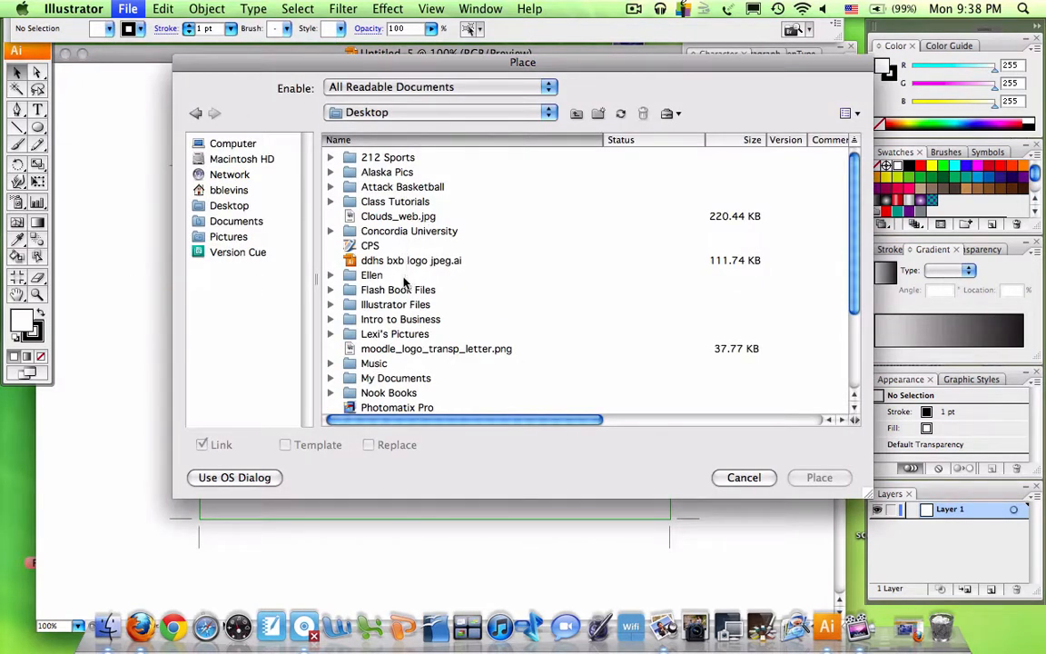
pyautogui.click(401, 216)
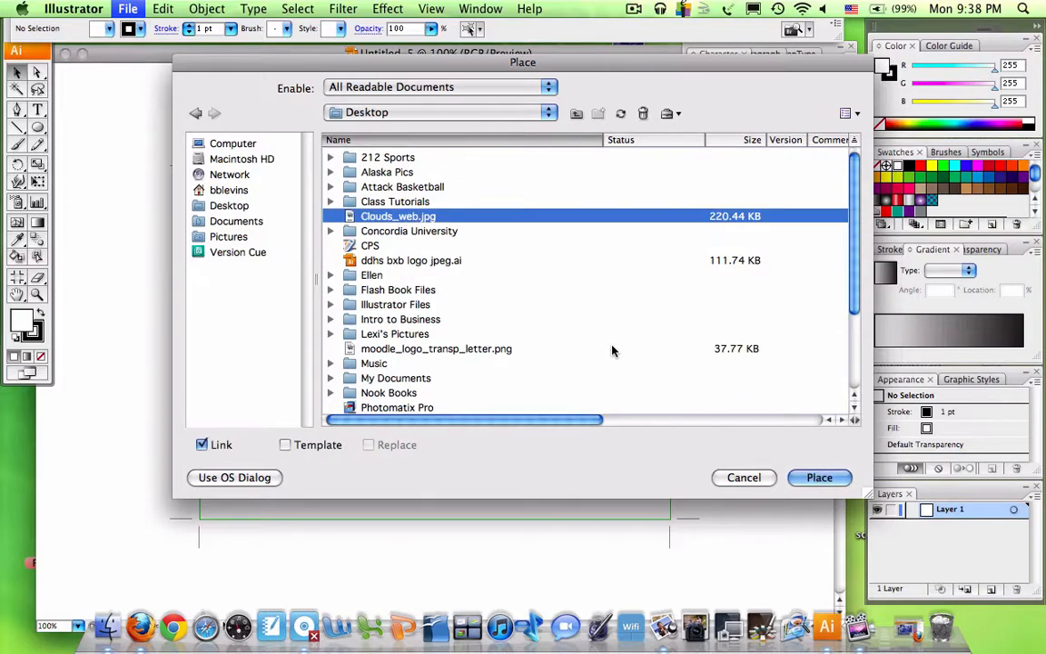
pyautogui.click(821, 477)
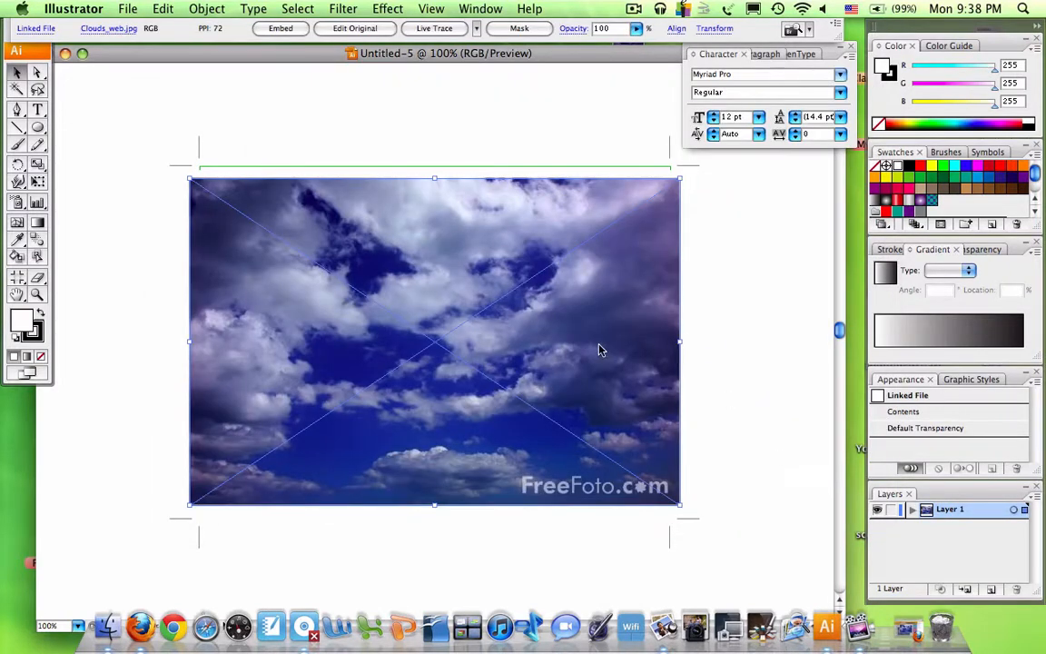
# Reposition the placed cloud picture over the artboard and embed it in the document.
pyautogui.moveTo(600, 351); pyautogui.dragTo(559, 356)
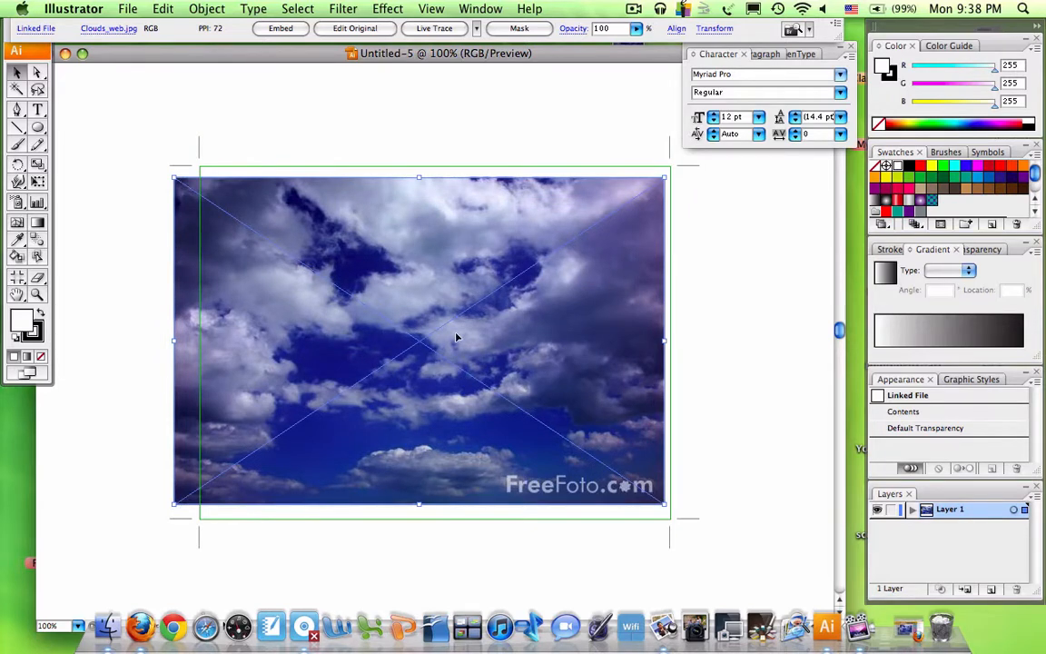
pyautogui.moveTo(464, 341); pyautogui.dragTo(481, 345)
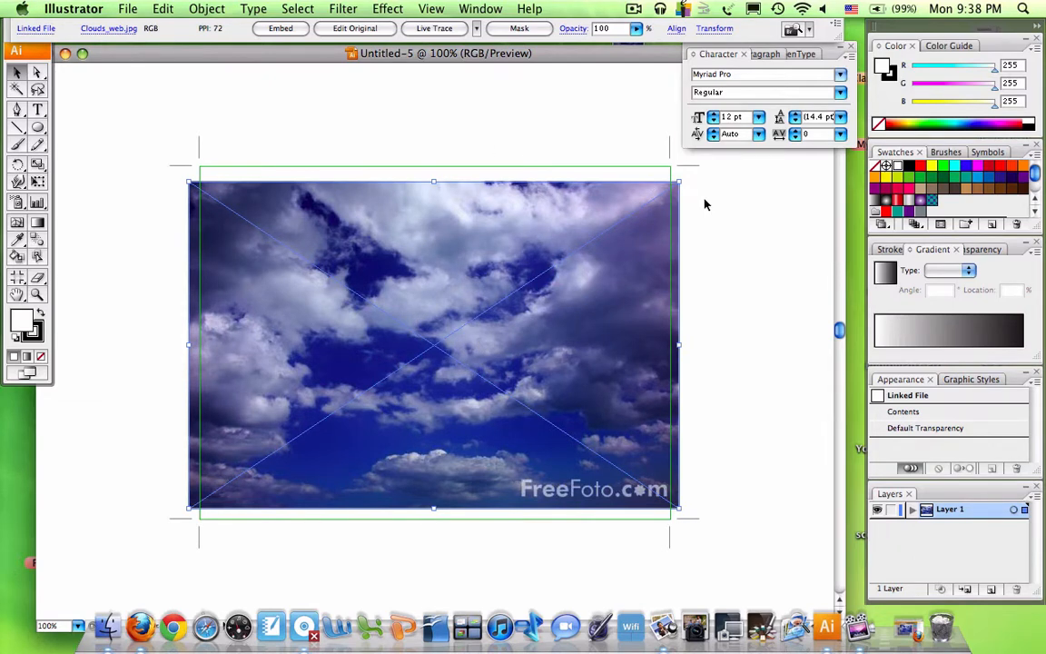
pyautogui.moveTo(370, 282)
pyautogui.mouseDown()
pyautogui.moveTo(367, 262)
pyautogui.moveTo(375, 274)
pyautogui.mouseUp()
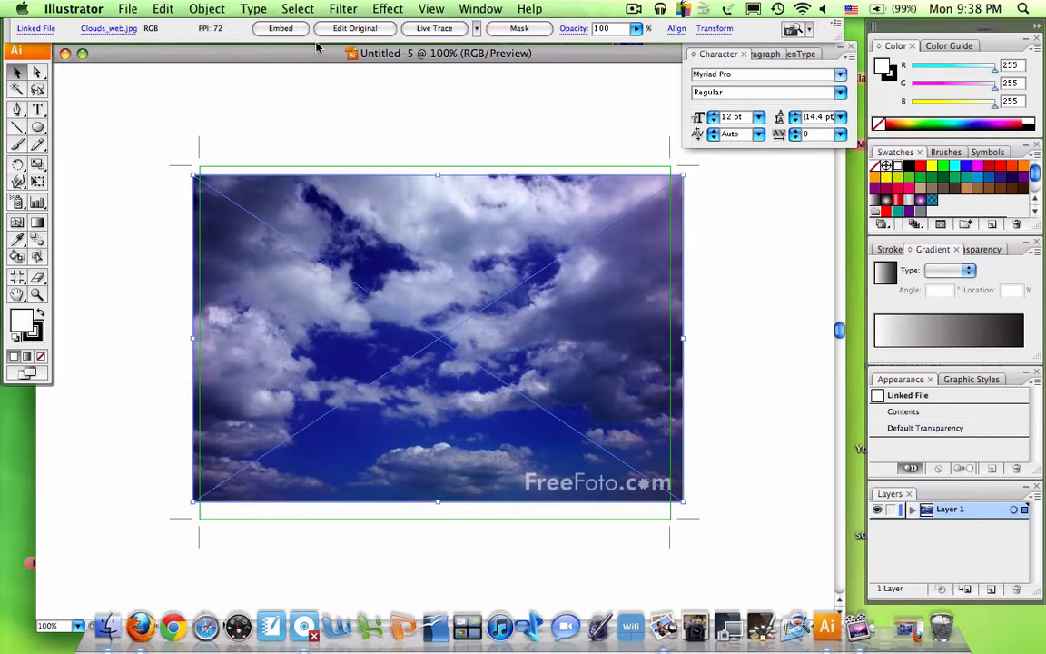
pyautogui.click(280, 28)
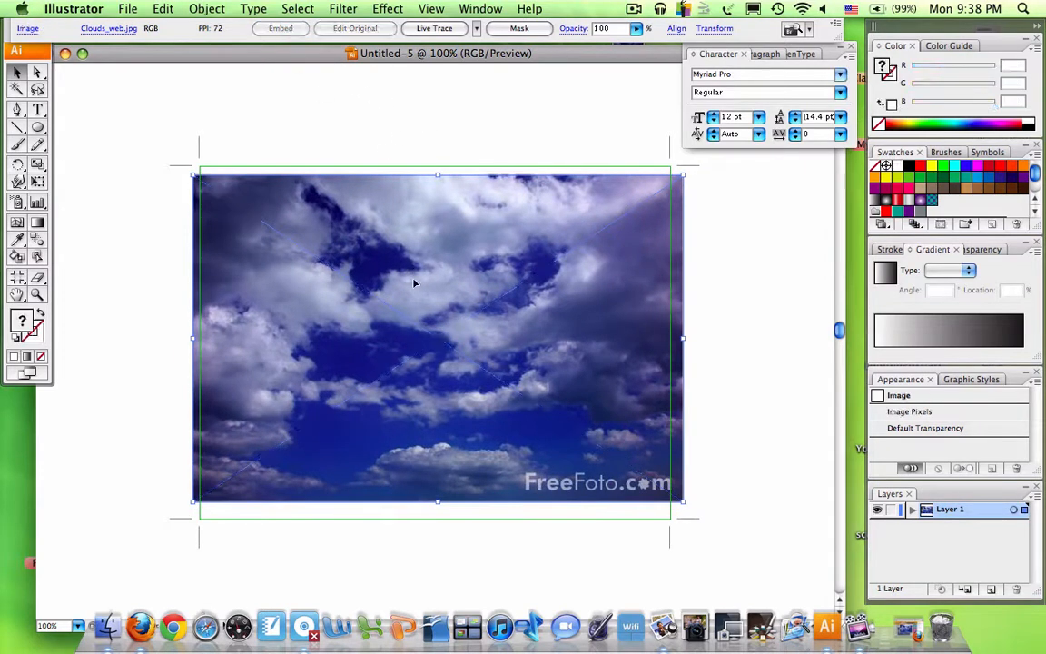
pyautogui.moveTo(414, 284); pyautogui.dragTo(425, 329)
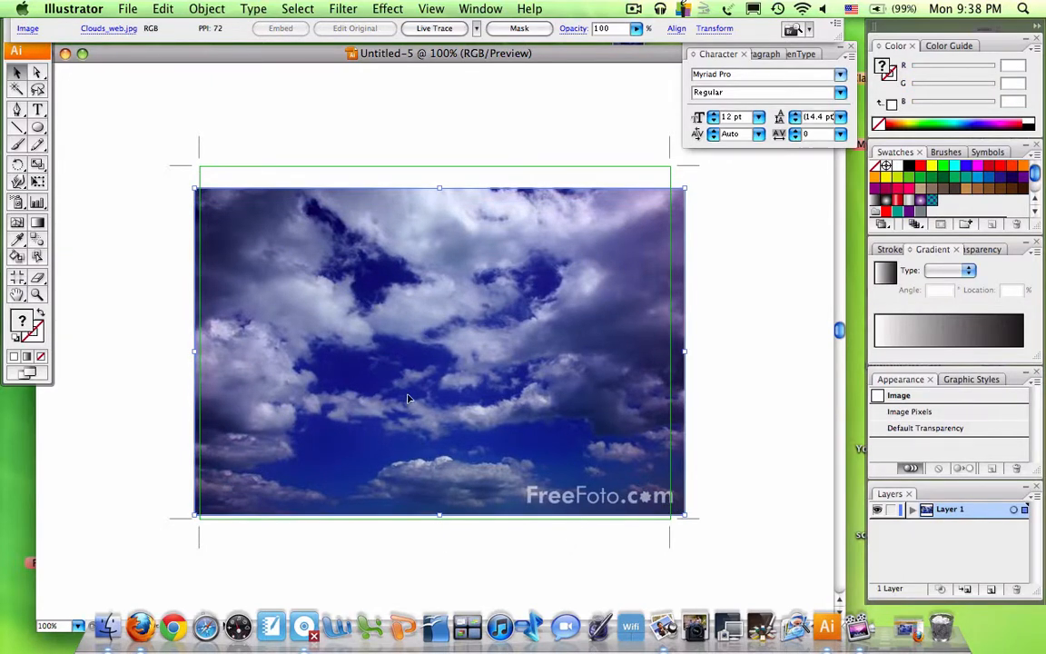
# Nudge the cloud picture slightly upward and draw a white ellipse about 7.1 by 3.6 in over its centre.
pyautogui.moveTo(406, 360); pyautogui.dragTo(406, 348)
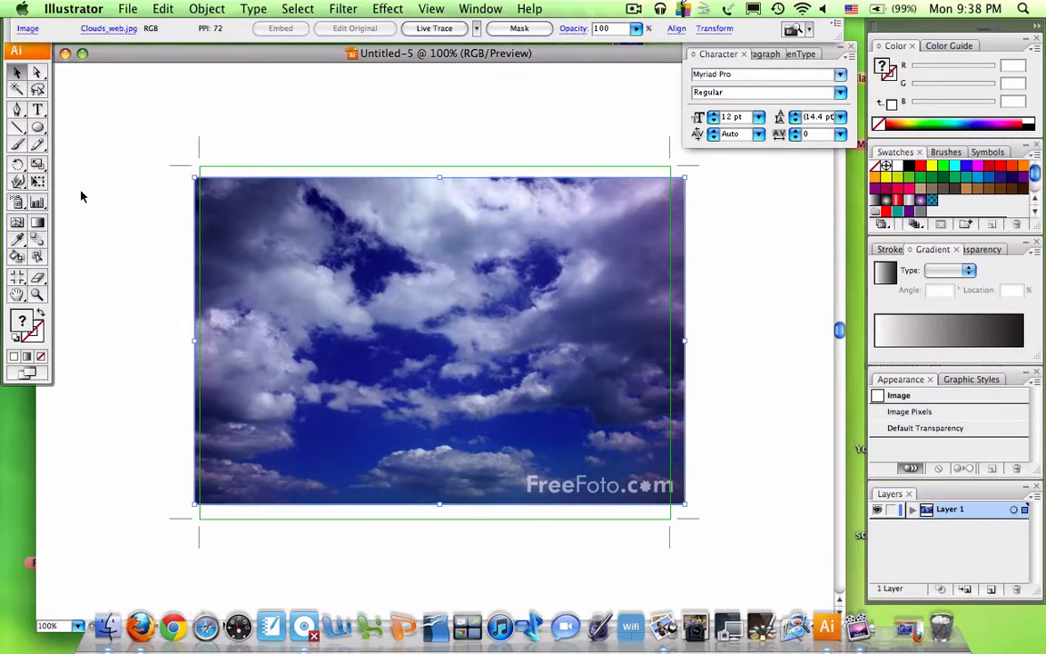
pyautogui.click(38, 130)
pyautogui.click(38, 130)
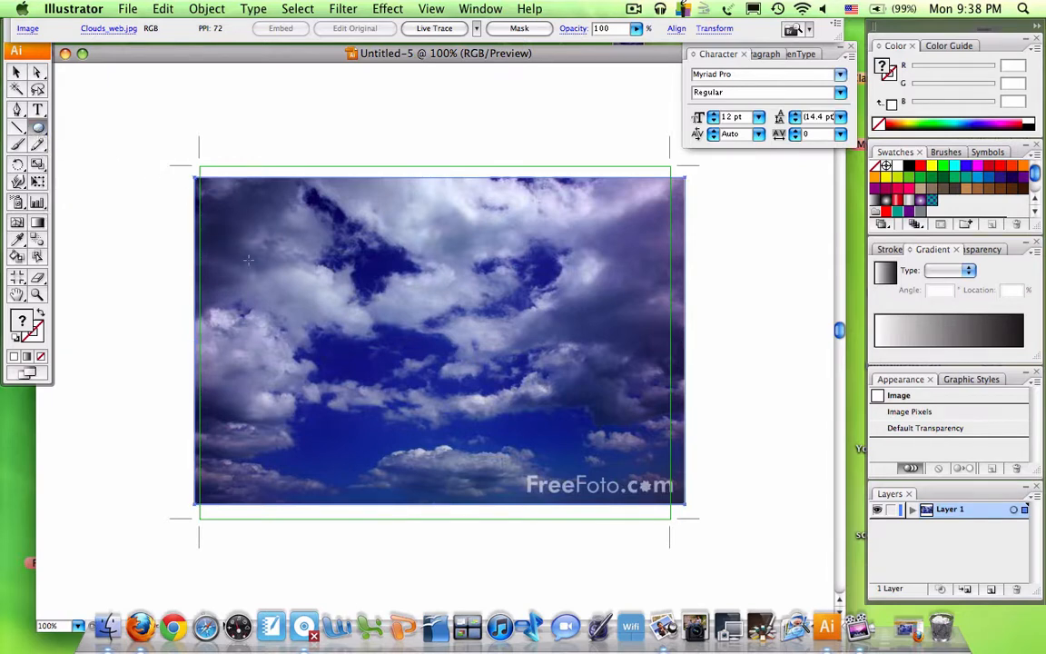
pyautogui.moveTo(232, 242); pyautogui.dragTo(650, 455)
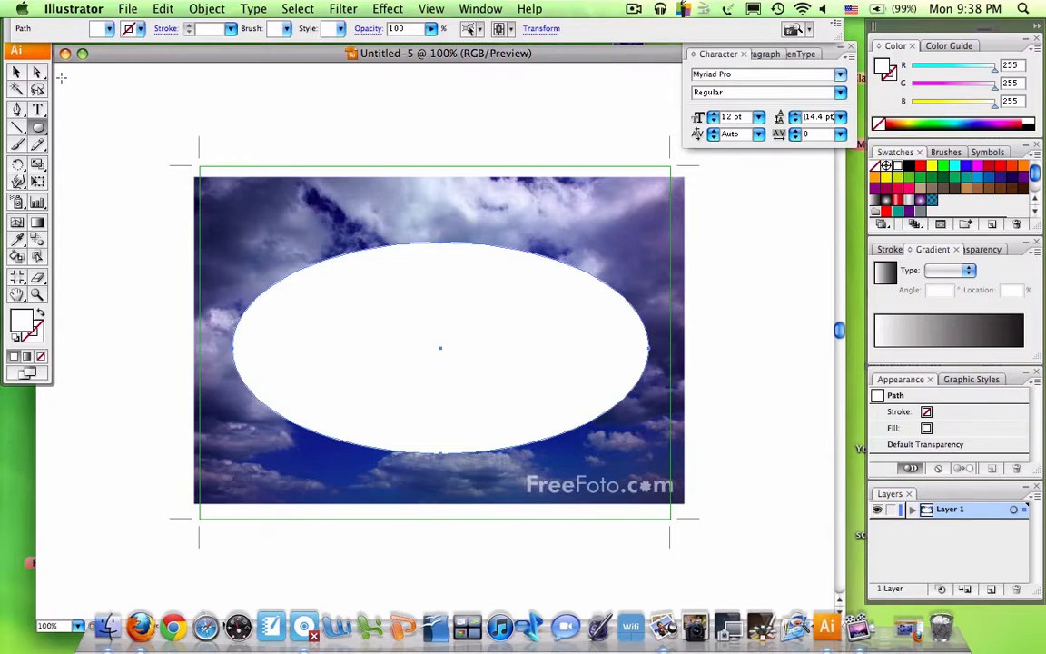
# Select both the ellipse path and the cloud image in Layer 1 and make a clipping mask from them.
pyautogui.click(912, 510)
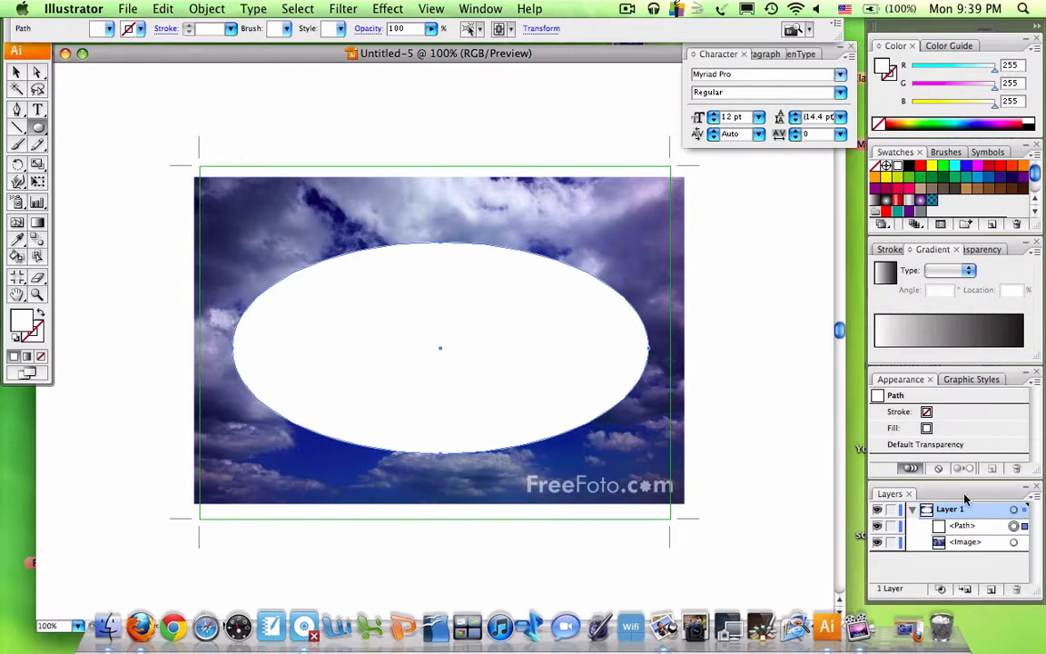
pyautogui.click(1015, 543)
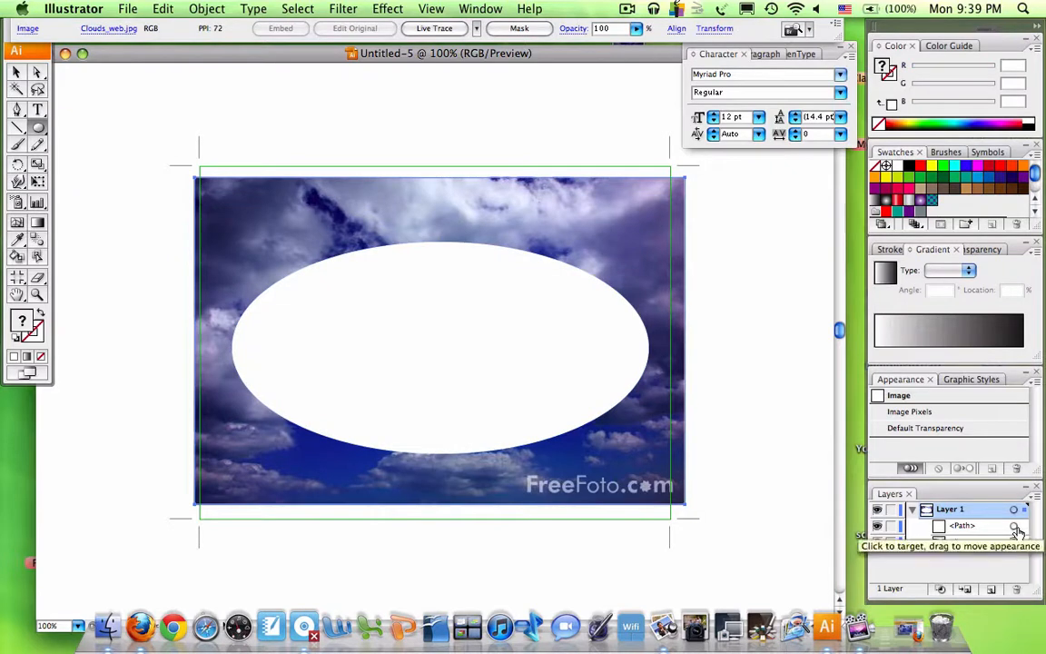
pyautogui.click(1015, 527)
pyautogui.click(1015, 541)
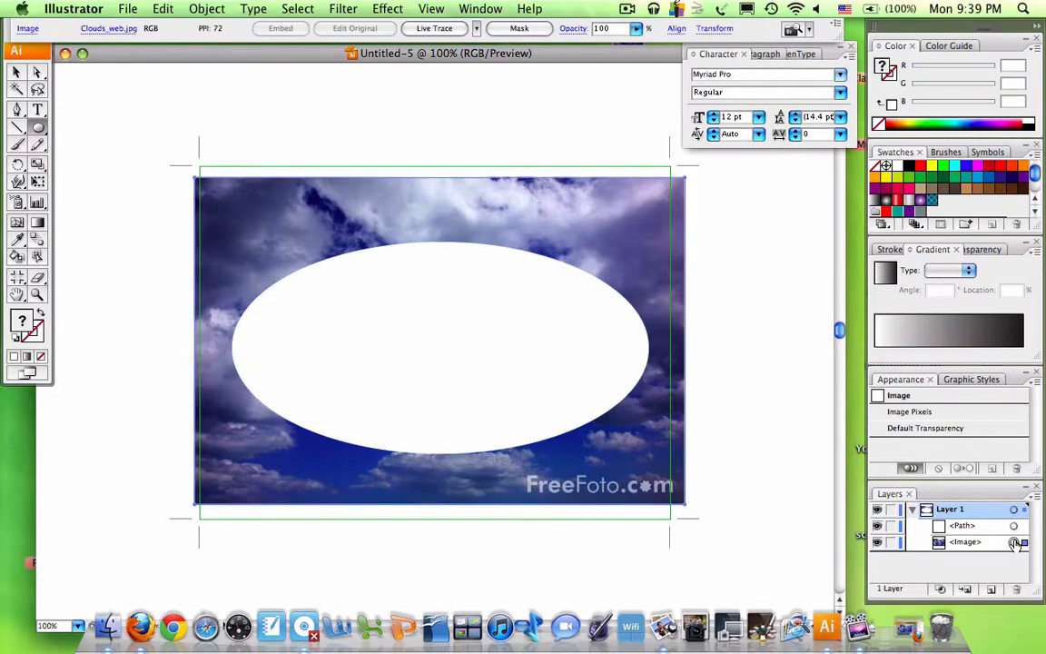
pyautogui.click(1015, 526)
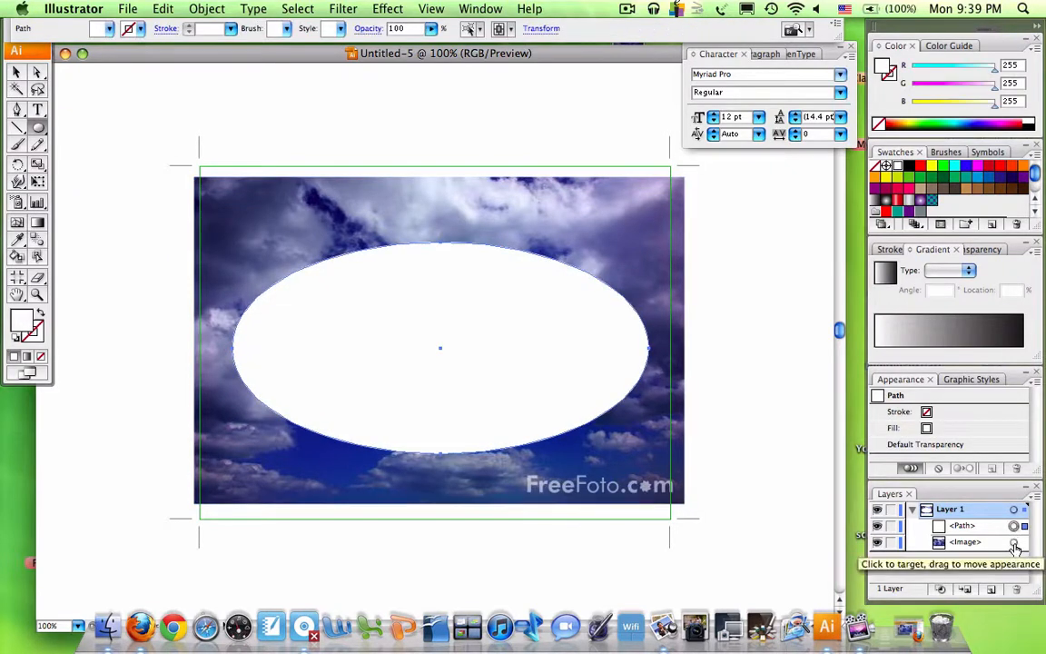
pyautogui.click(1014, 542)
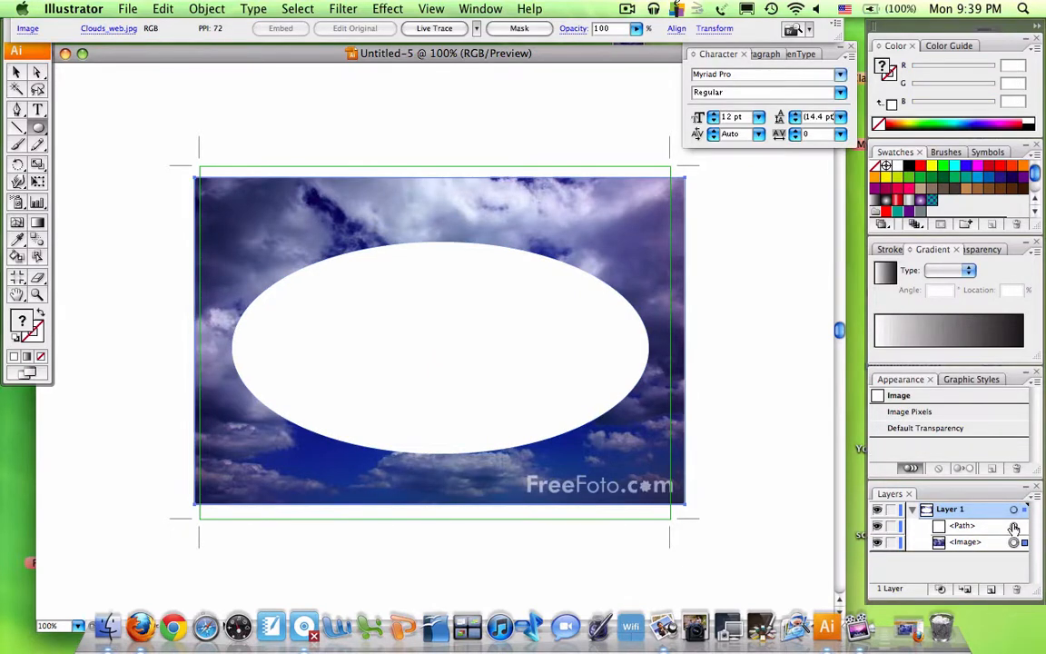
pyautogui.keyDown('shift'); pyautogui.click(1014, 528); pyautogui.keyUp('shift')
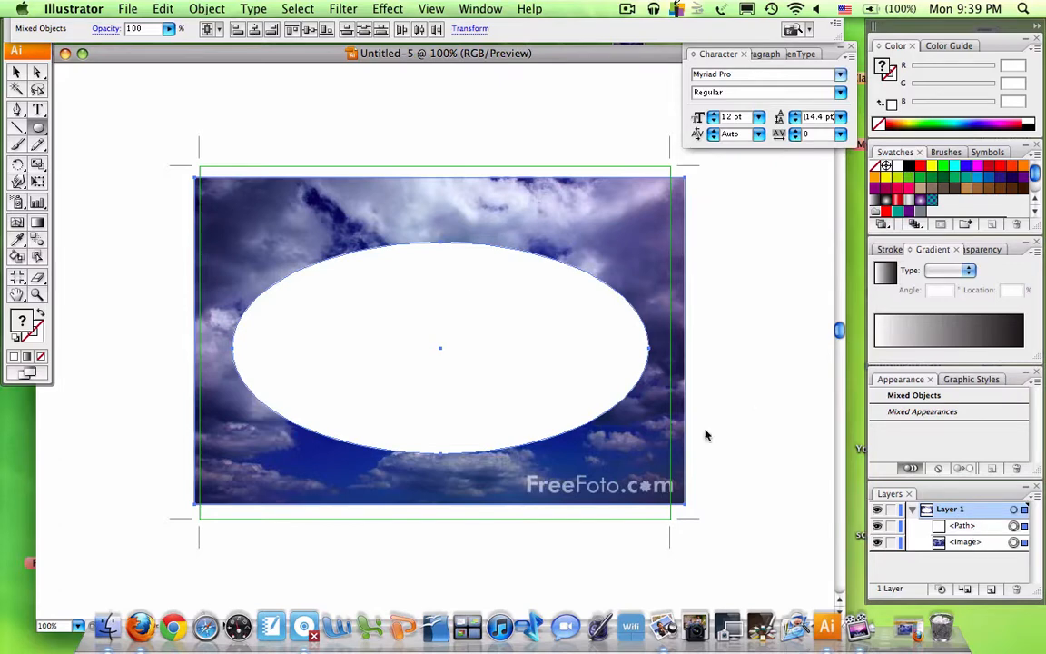
pyautogui.click(202, 11)
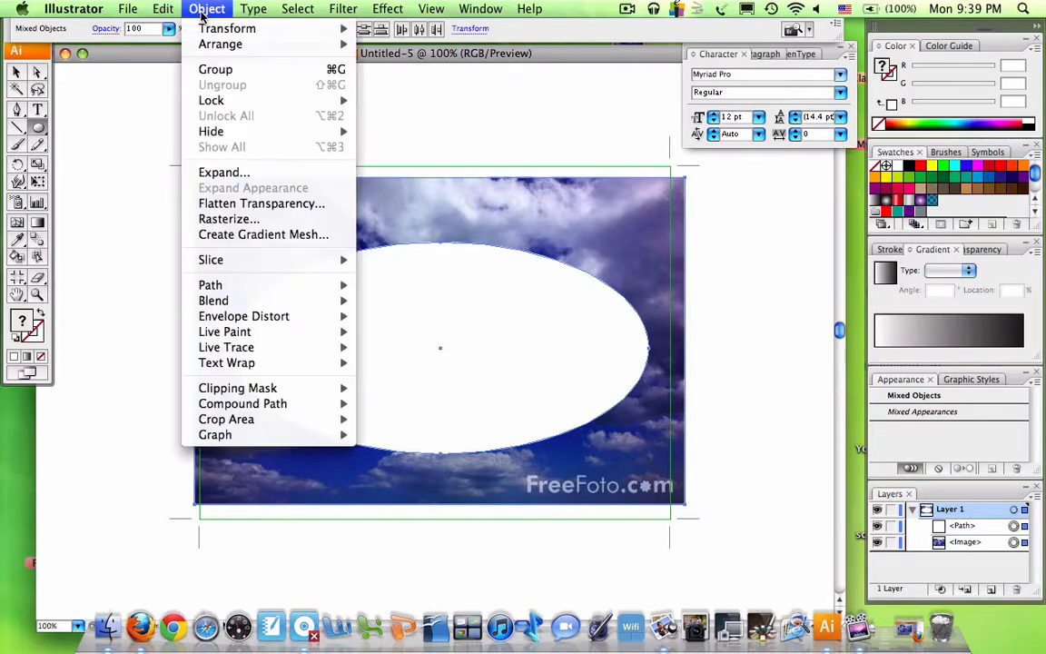
pyautogui.moveTo(329, 390)
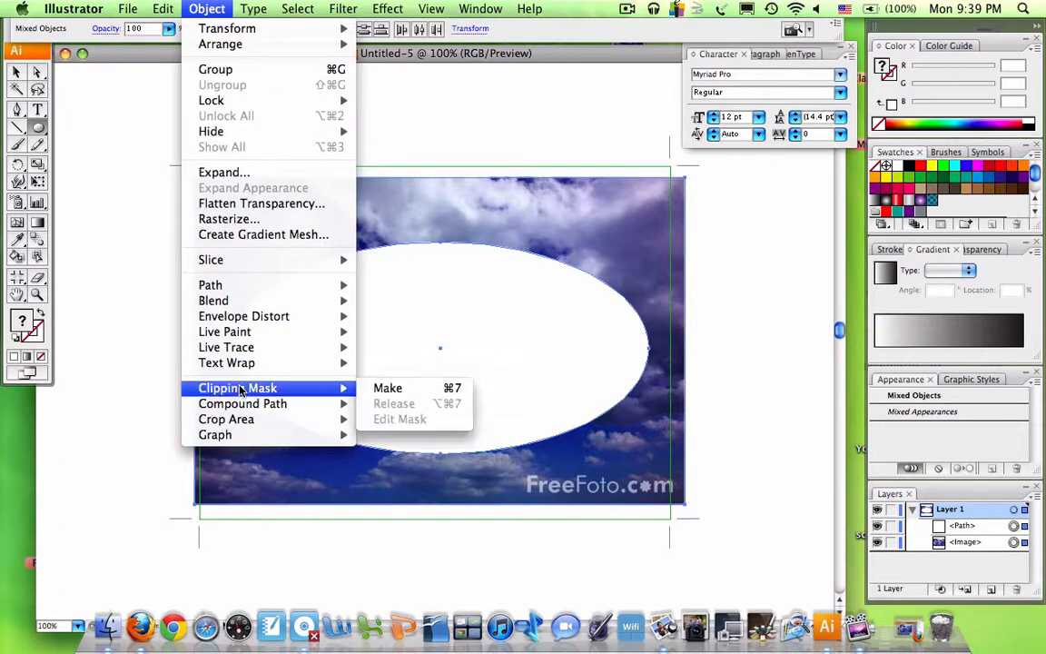
pyautogui.click(380, 390)
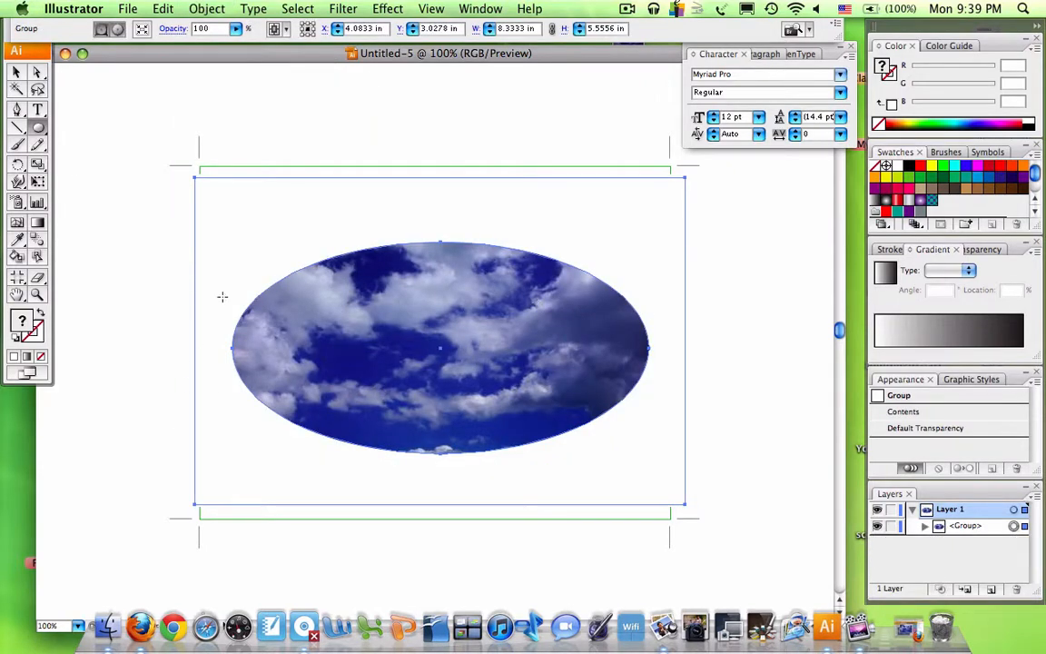
# Switch to the Selection tool and reposition the masked cloud ellipse on the artboard.
pyautogui.click(90, 156)
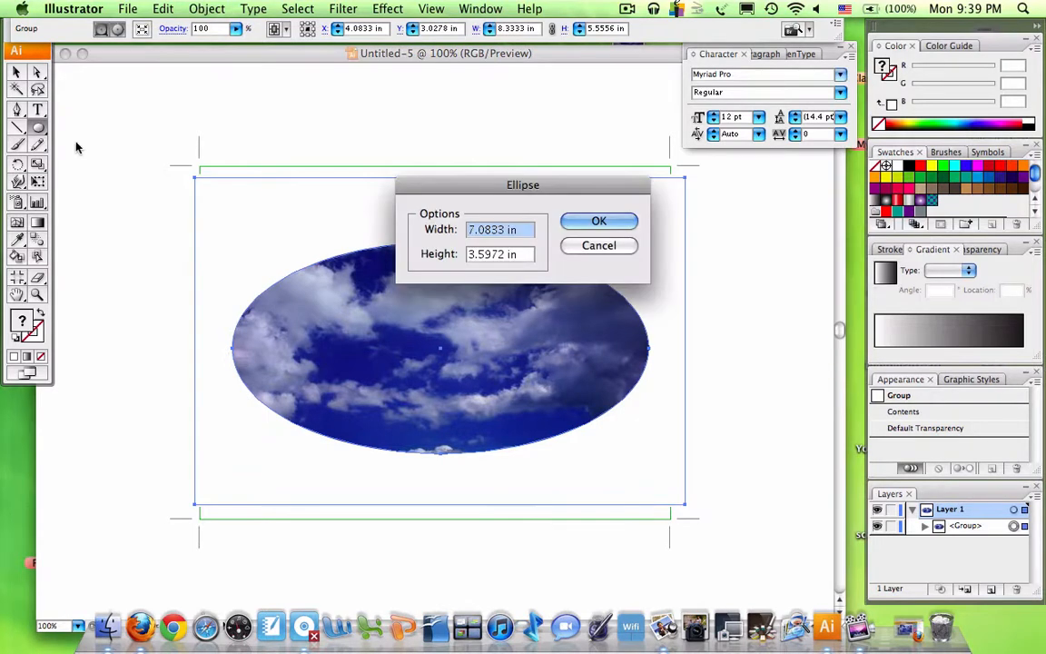
pyautogui.click(582, 247)
pyautogui.click(16, 72)
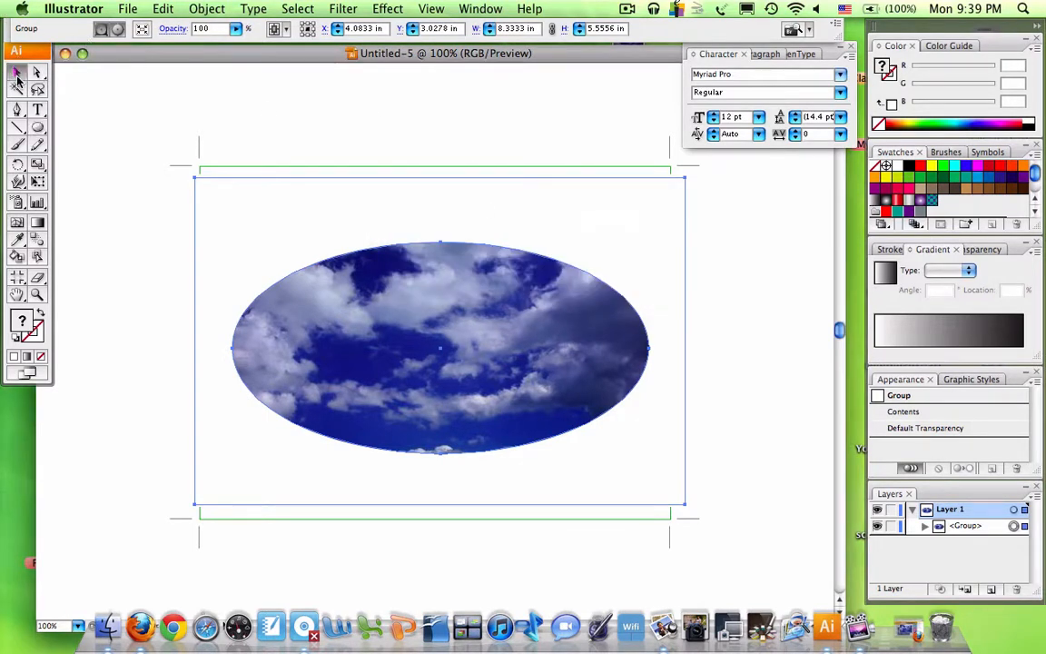
pyautogui.moveTo(362, 282)
pyautogui.mouseDown()
pyautogui.moveTo(341, 243)
pyautogui.moveTo(362, 283)
pyautogui.moveTo(402, 282)
pyautogui.moveTo(359, 296)
pyautogui.mouseUp()
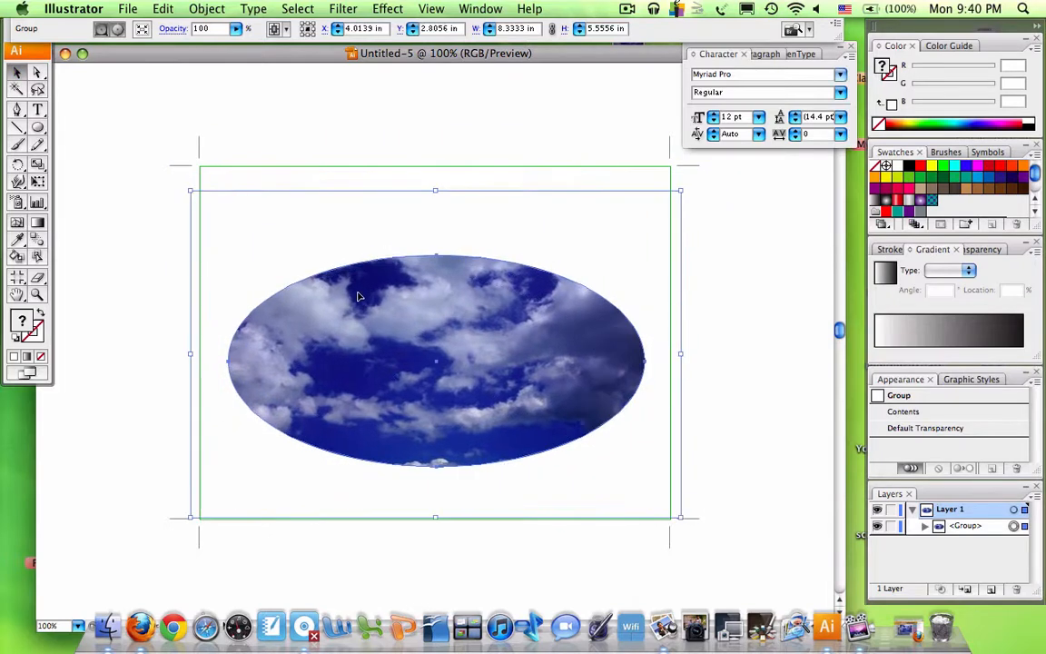
pyautogui.moveTo(374, 345); pyautogui.dragTo(380, 354)
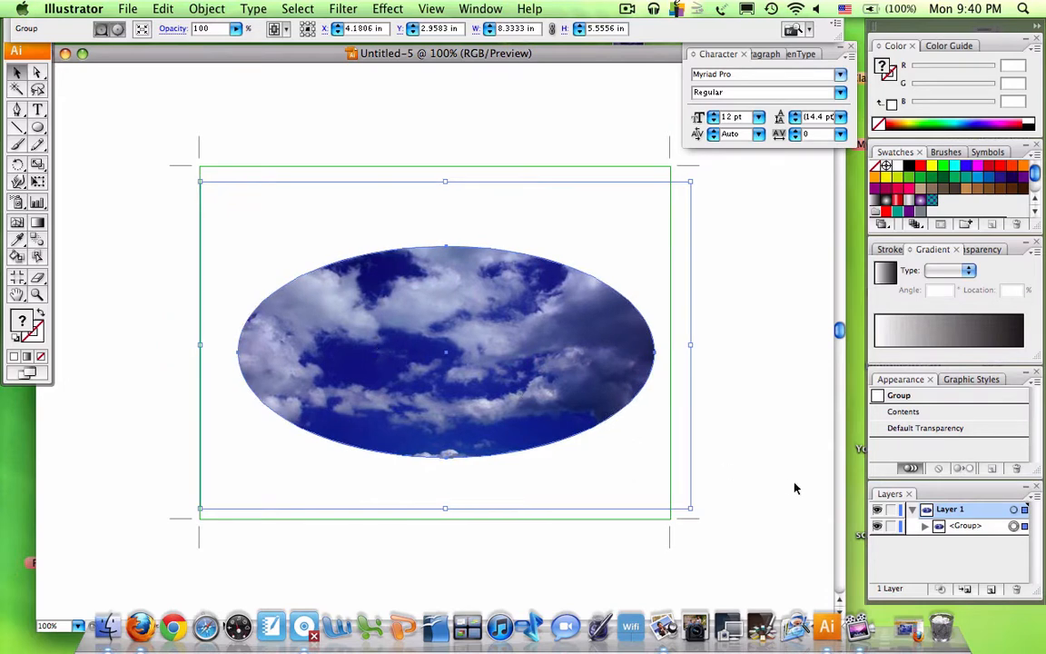
# Lock the clipping path inside the group, shift the cloud image within the ellipse, and deselect it.
pyautogui.click(925, 527)
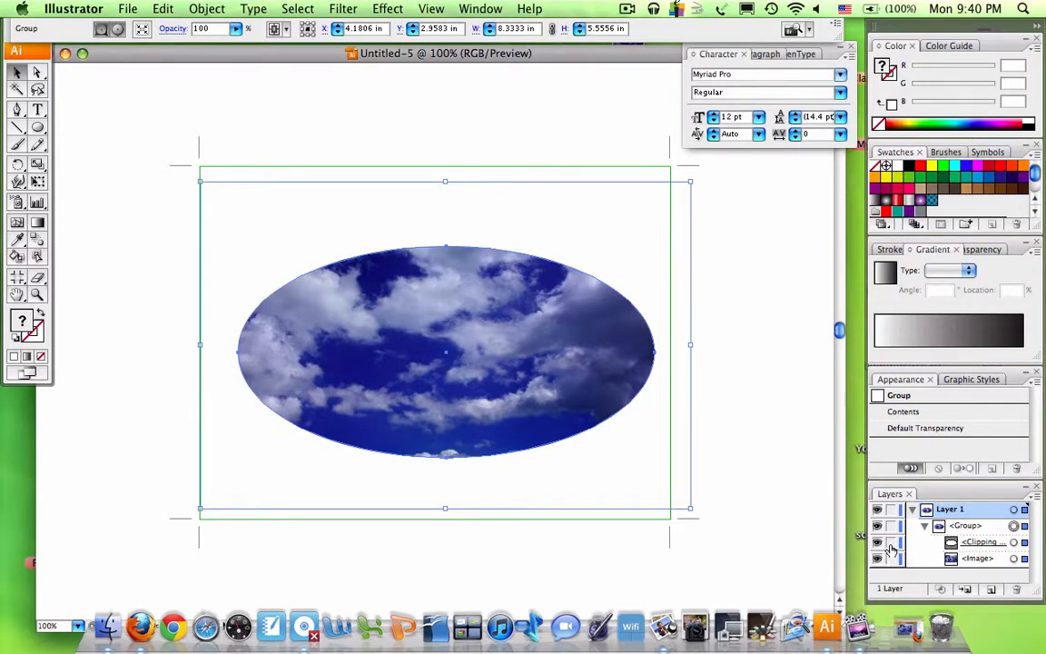
pyautogui.click(891, 543)
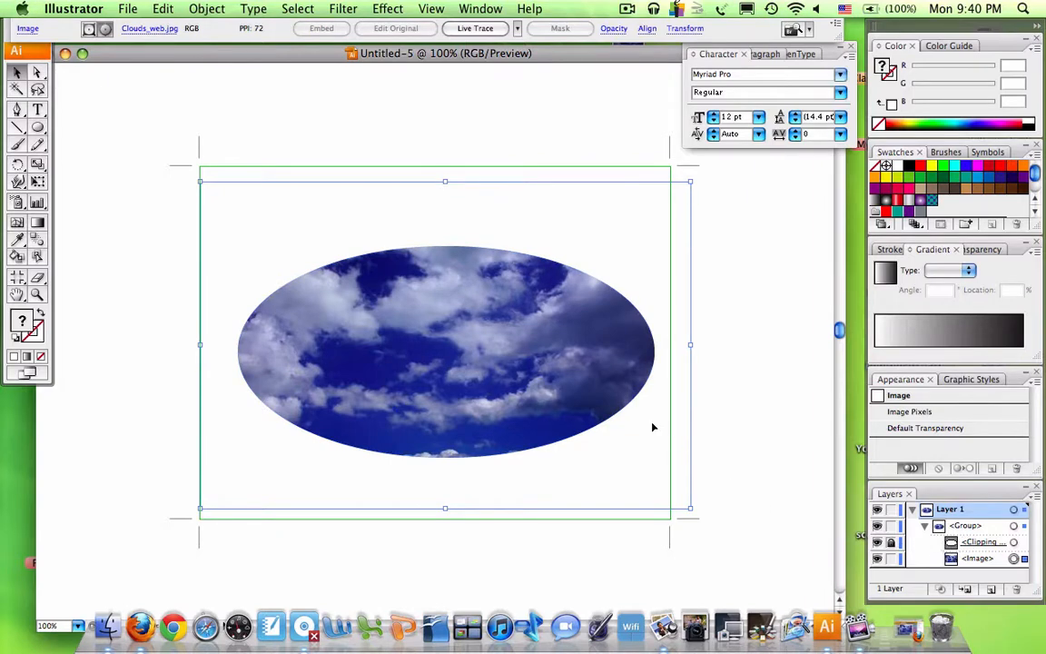
pyautogui.moveTo(469, 335); pyautogui.dragTo(421, 372)
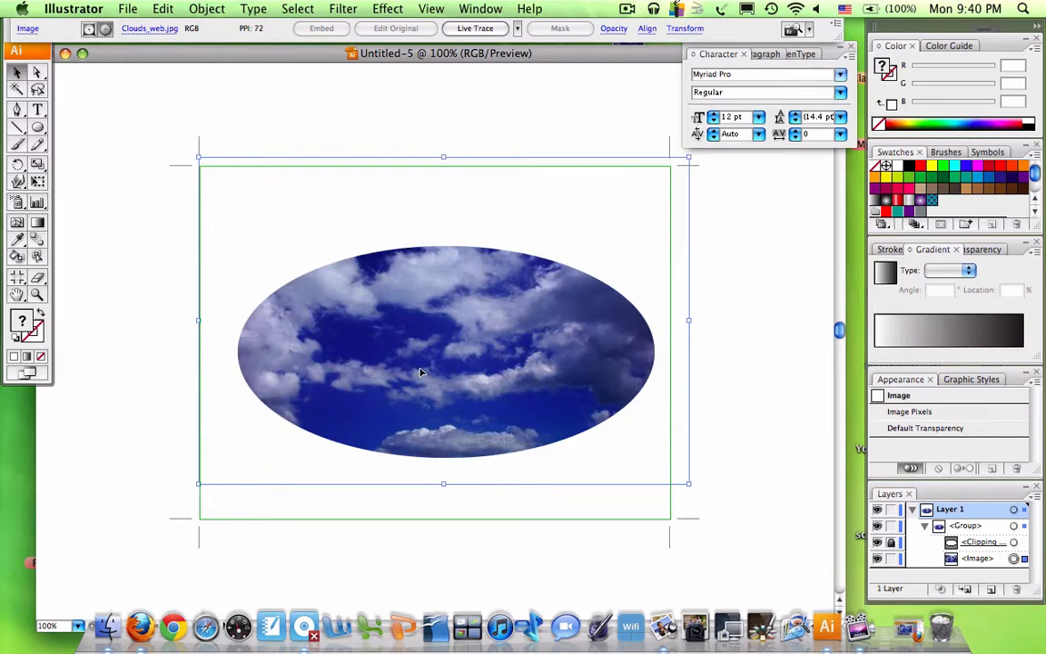
pyautogui.click(749, 299)
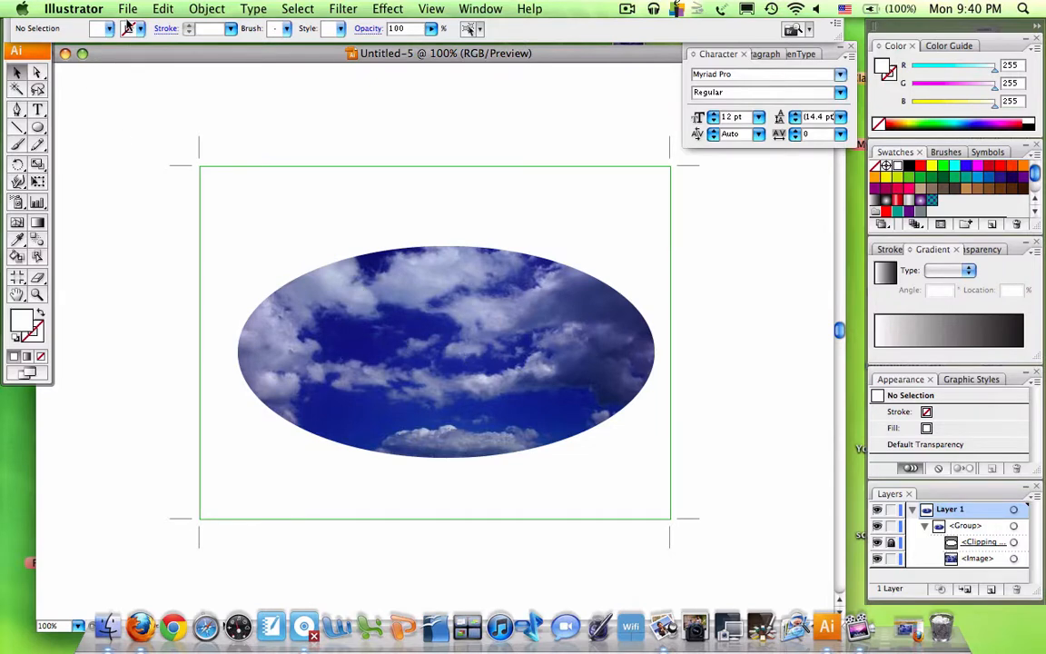
# Create a new 8 by 6 inch RGB document and view it at 100%.
pyautogui.click(129, 9)
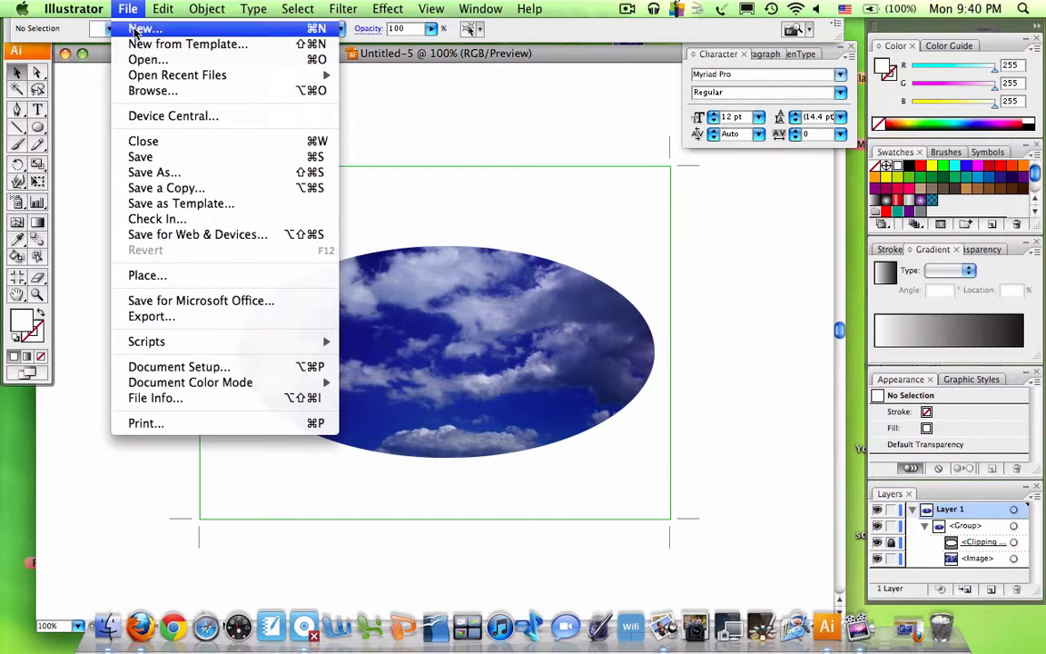
pyautogui.click(136, 32)
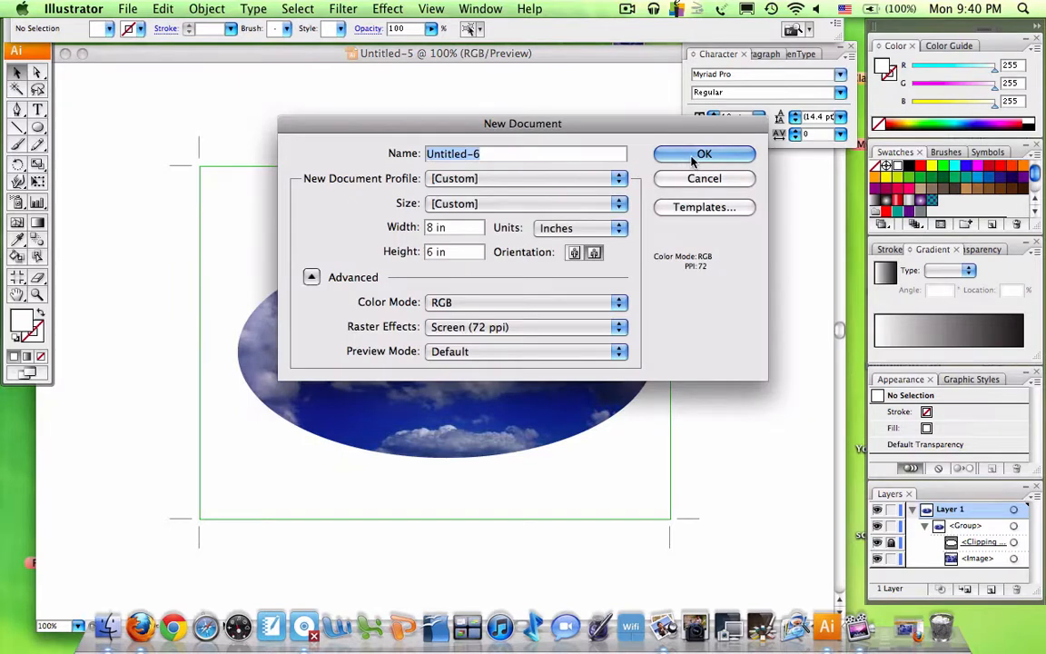
pyautogui.click(701, 154)
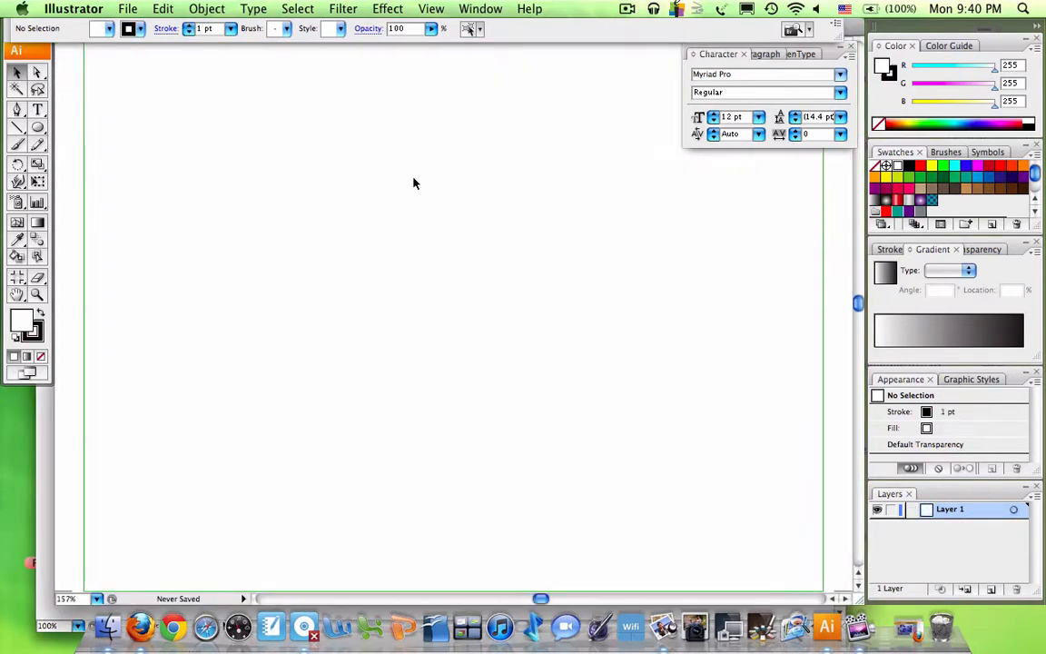
pyautogui.press('super+1')
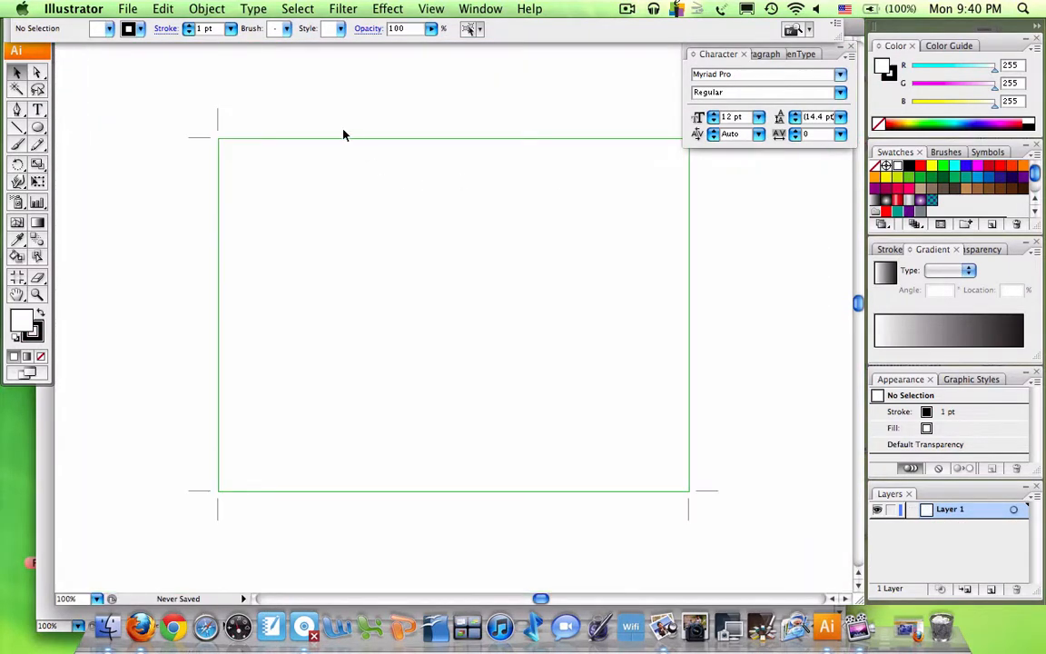
# Place Clouds_web.jpg from the Desktop as a linked file, adjust its position over the artboard, and deselect it.
pyautogui.click(126, 9)
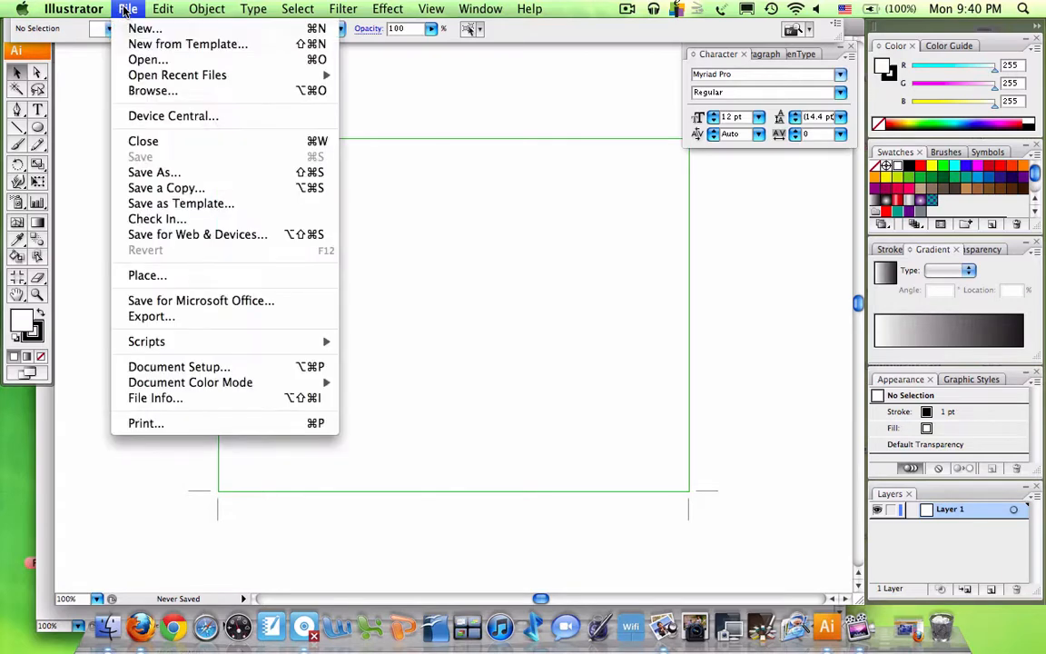
pyautogui.click(145, 275)
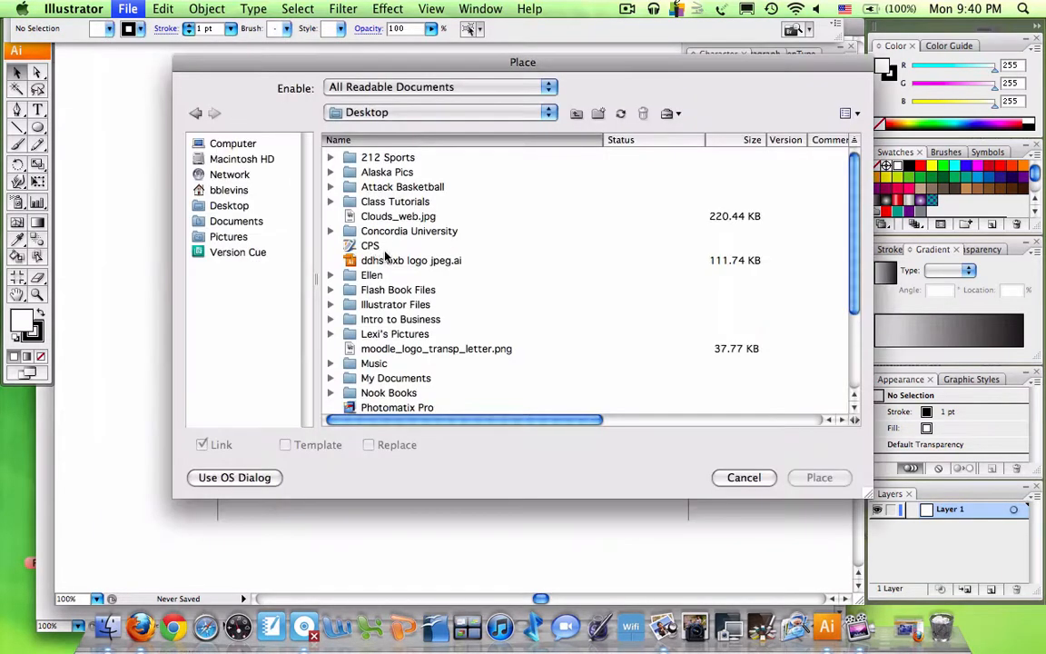
pyautogui.click(356, 213)
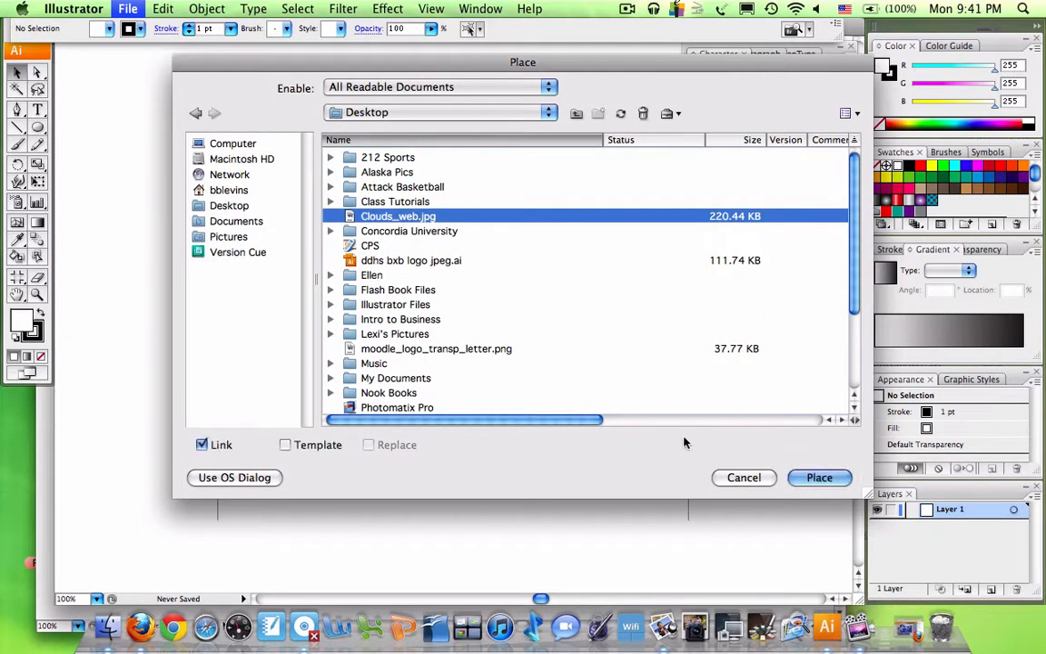
pyautogui.click(811, 486)
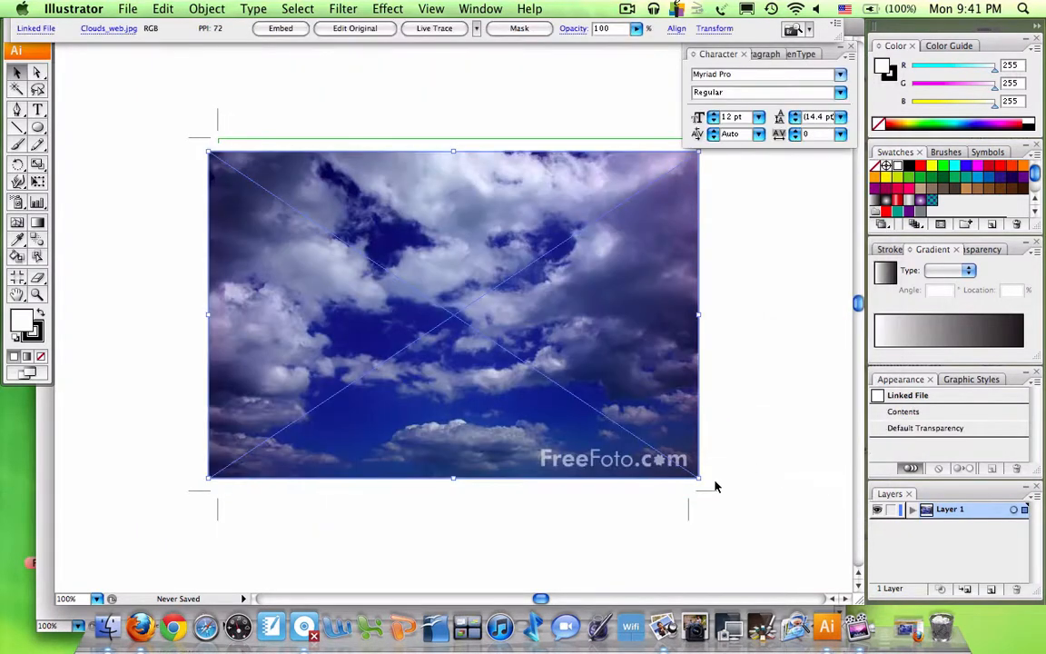
pyautogui.moveTo(617, 379); pyautogui.dragTo(600, 395)
pyautogui.click(737, 364)
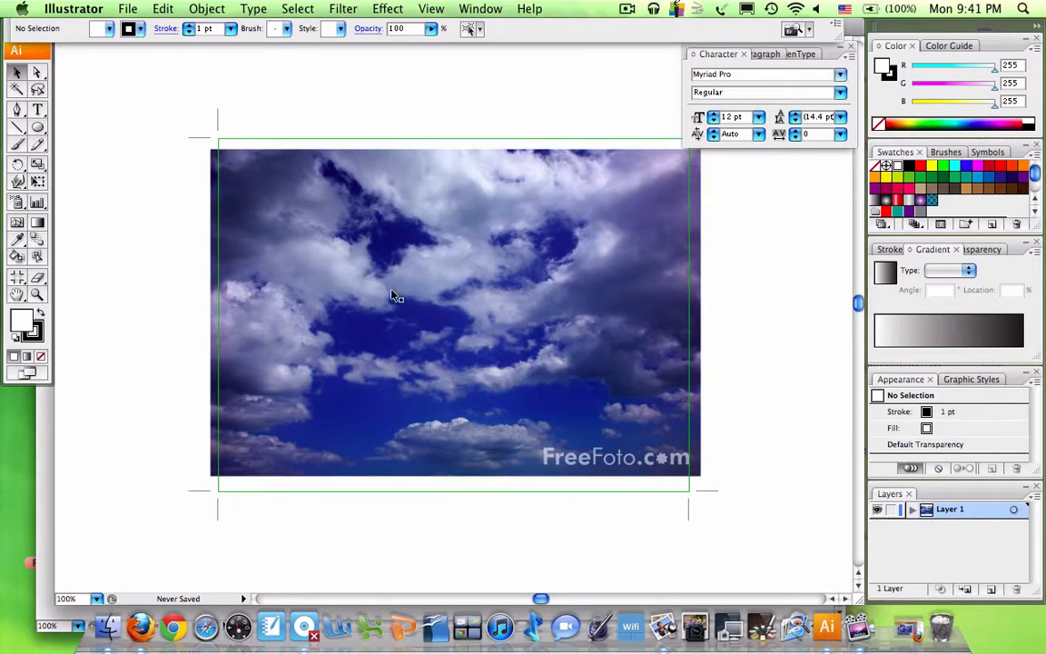
# Add the text "Digital Media" over the upper part of the cloud picture and set its size to 72 pt.
pyautogui.click(38, 108)
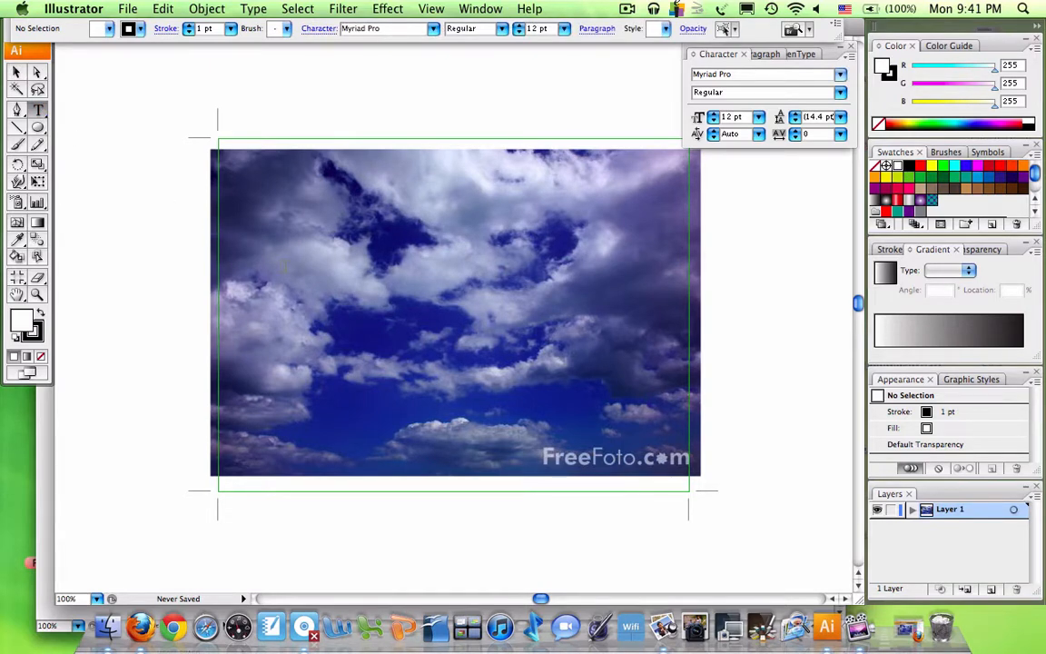
pyautogui.click(283, 268)
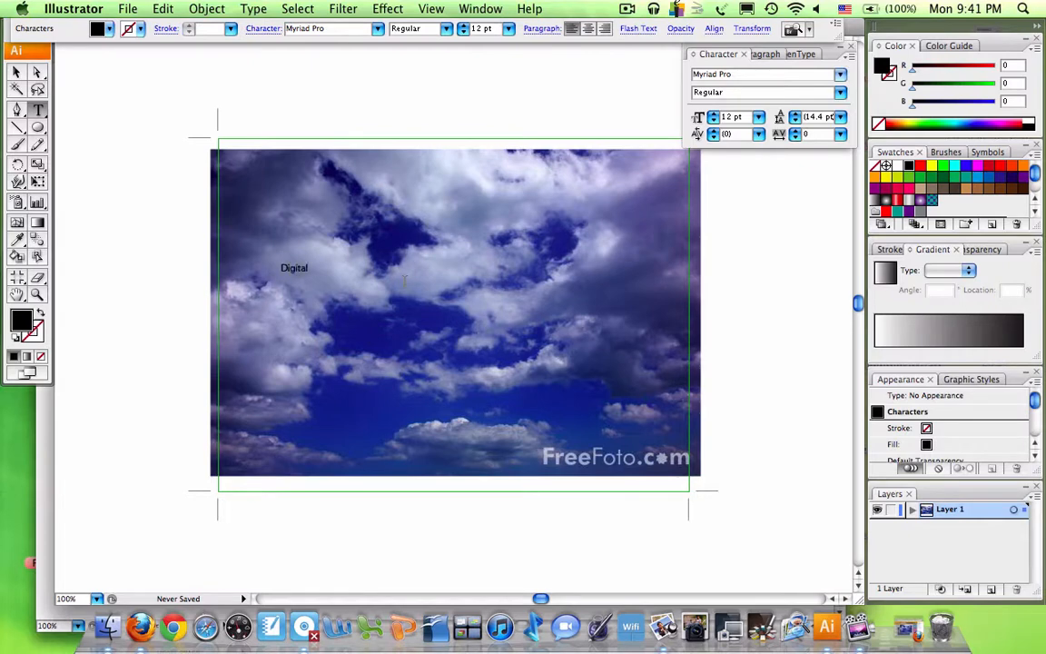
pyautogui.tripleClick(297, 268)
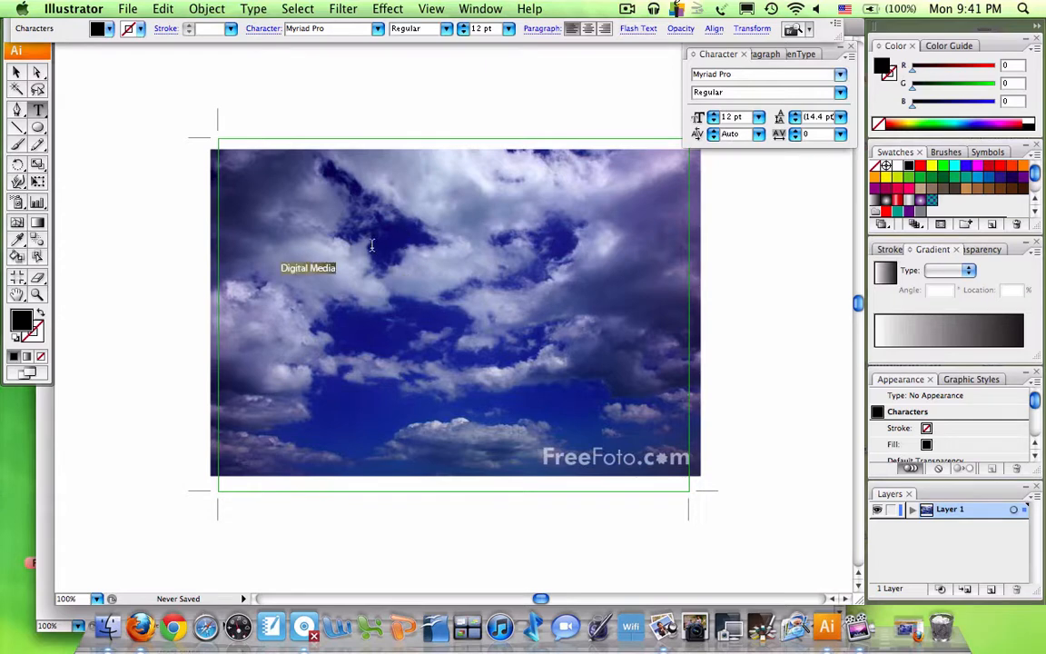
pyautogui.click(509, 28)
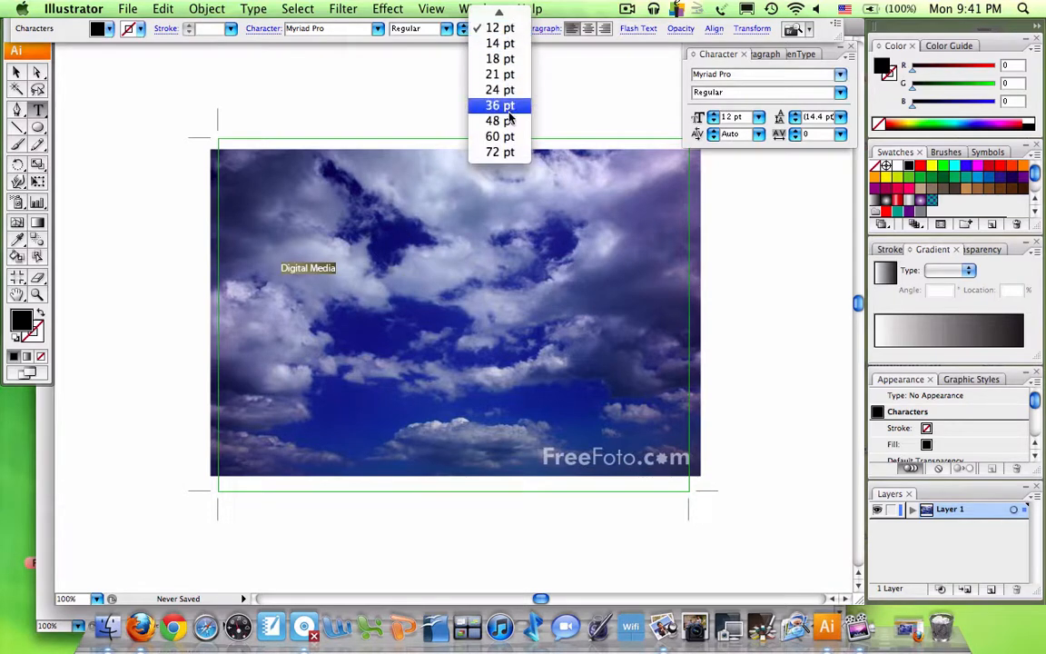
pyautogui.click(499, 151)
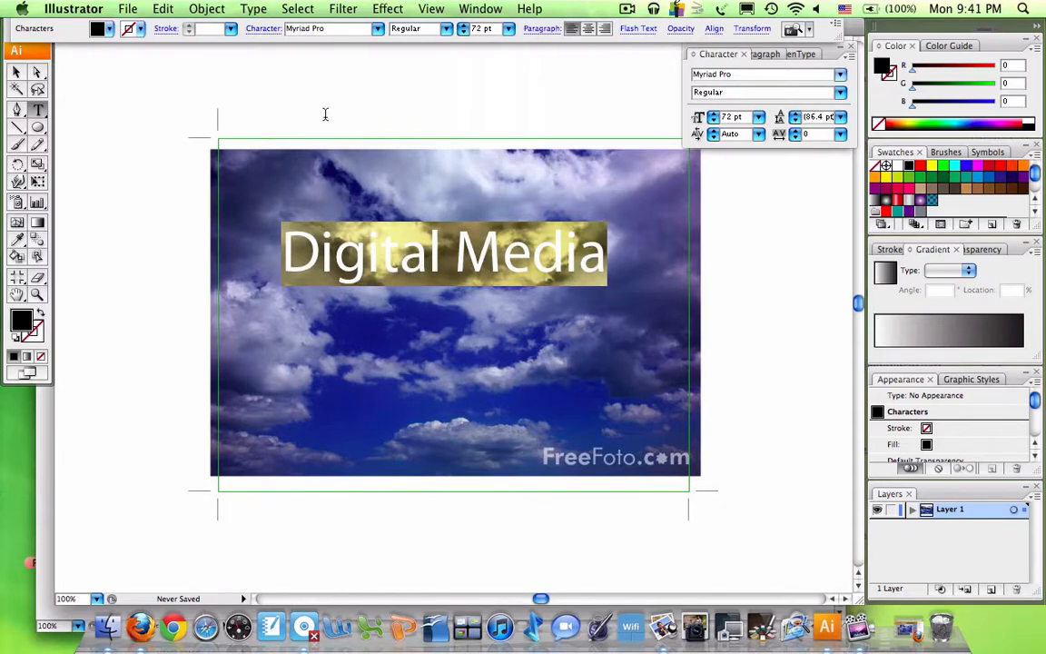
# Set the Digital Media text's font to Rockwell Extra Bold and finish editing the text.
pyautogui.click(378, 30)
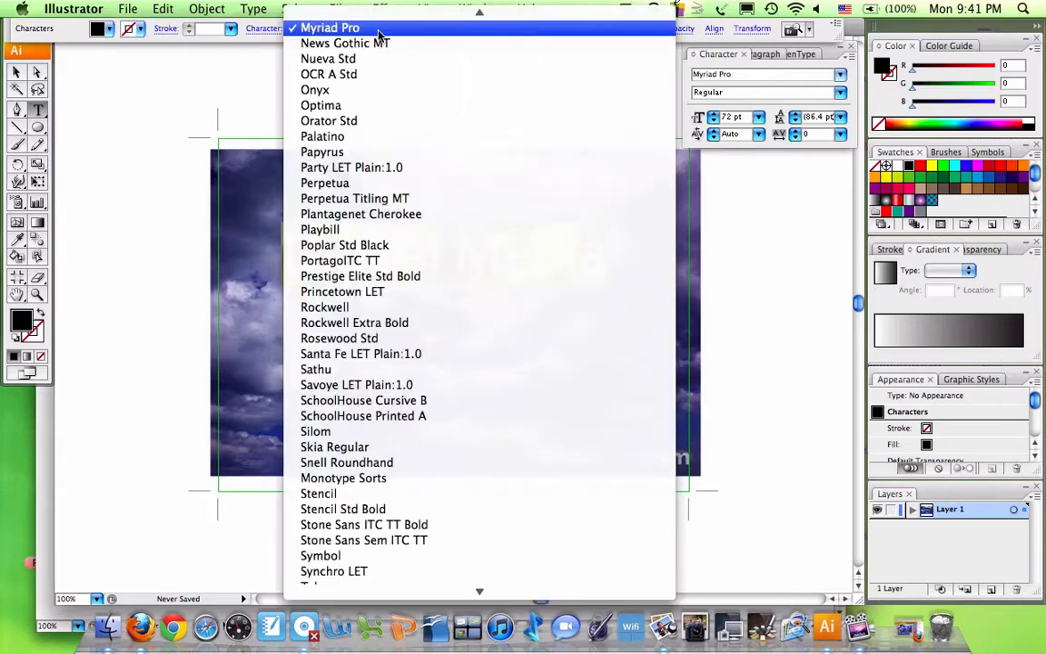
pyautogui.click(356, 327)
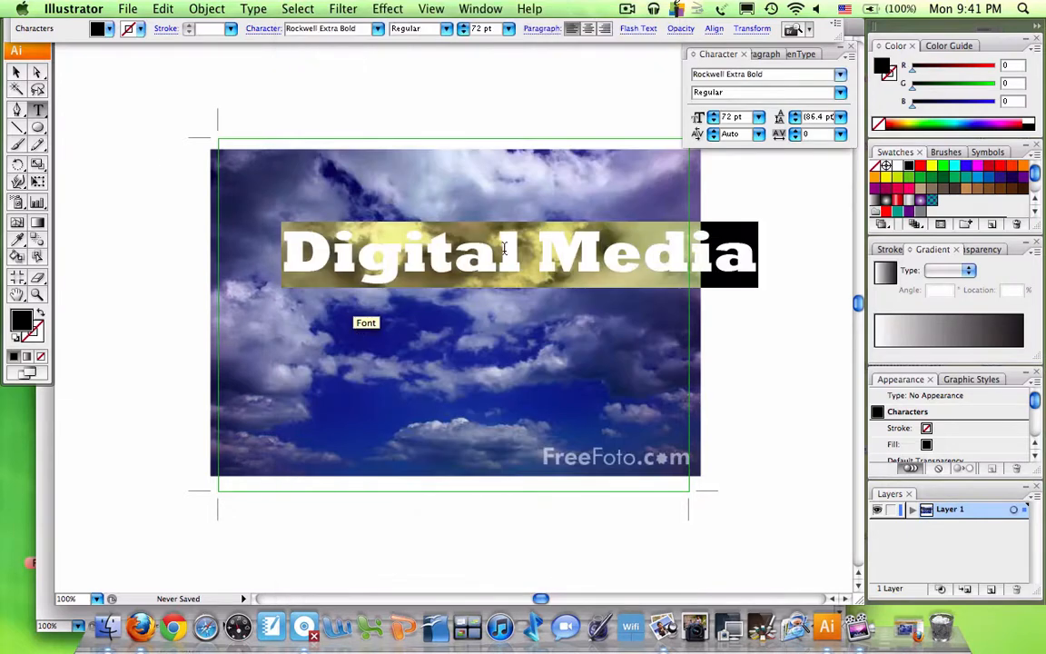
pyautogui.click(19, 73)
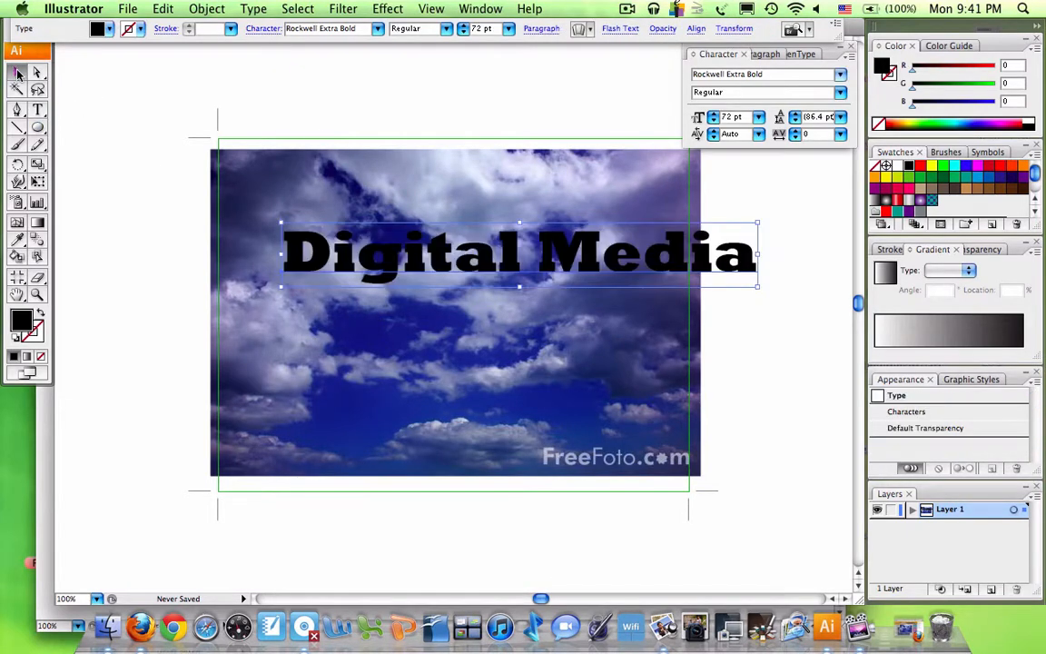
# Move and stretch the Digital Media text to about 370 pt so it covers most of the cloud picture, and deselect it.
pyautogui.moveTo(584, 246); pyautogui.dragTo(528, 223)
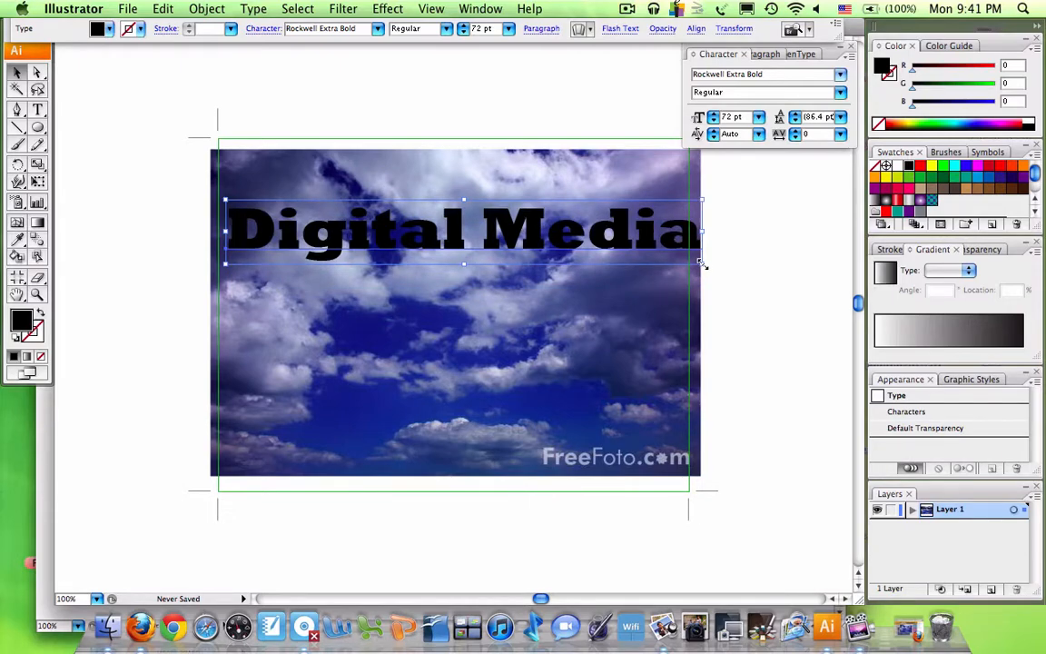
pyautogui.moveTo(702, 263); pyautogui.dragTo(683, 479)
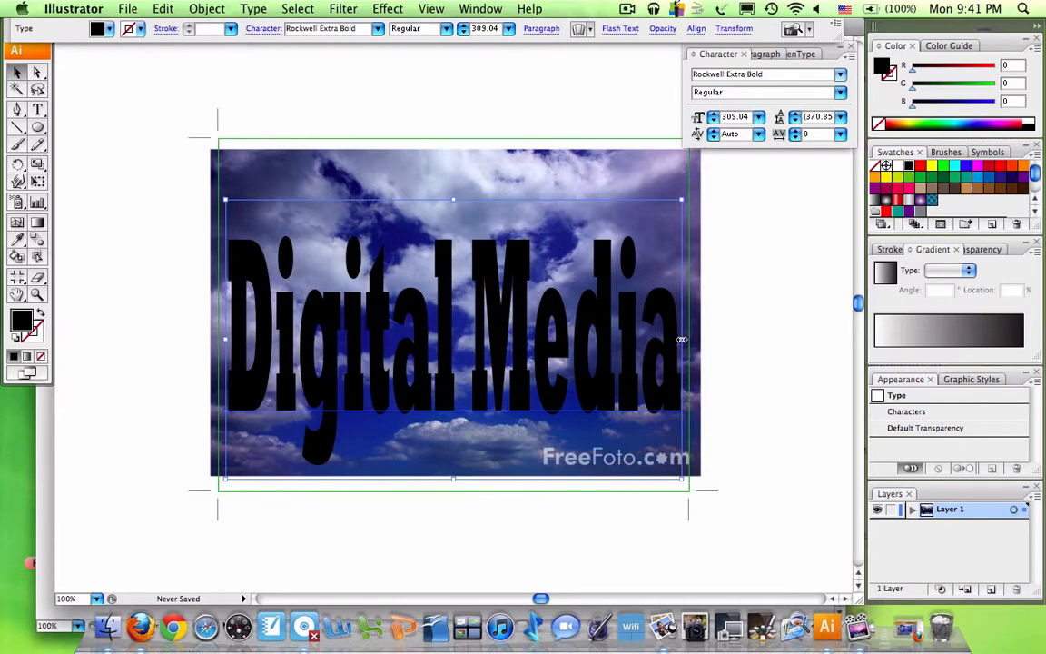
pyautogui.moveTo(682, 338); pyautogui.dragTo(653, 339)
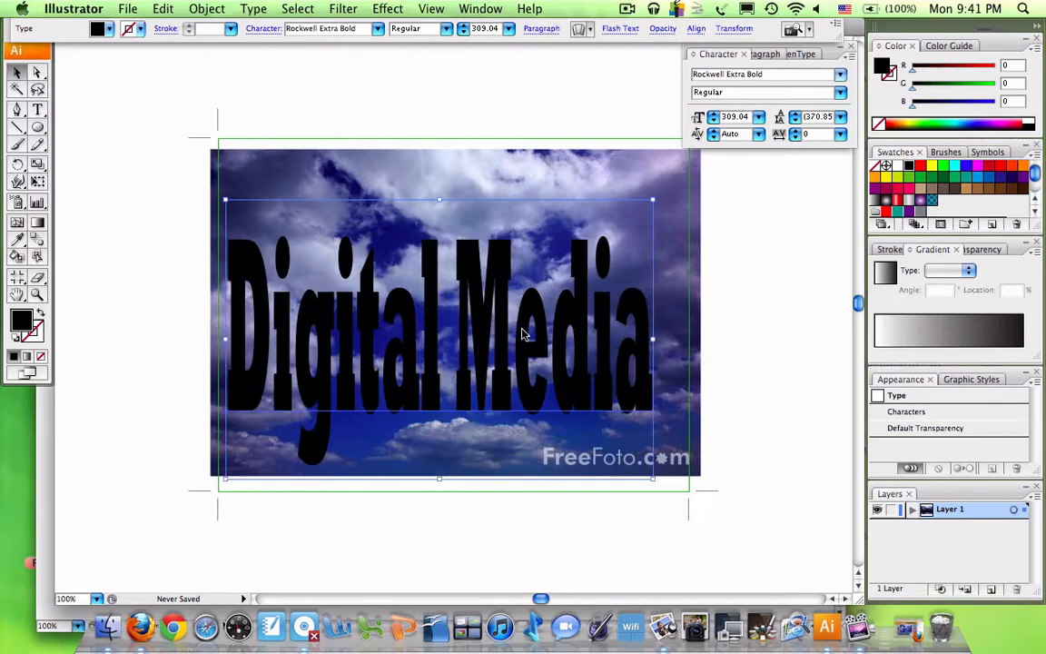
pyautogui.moveTo(522, 335); pyautogui.dragTo(535, 311)
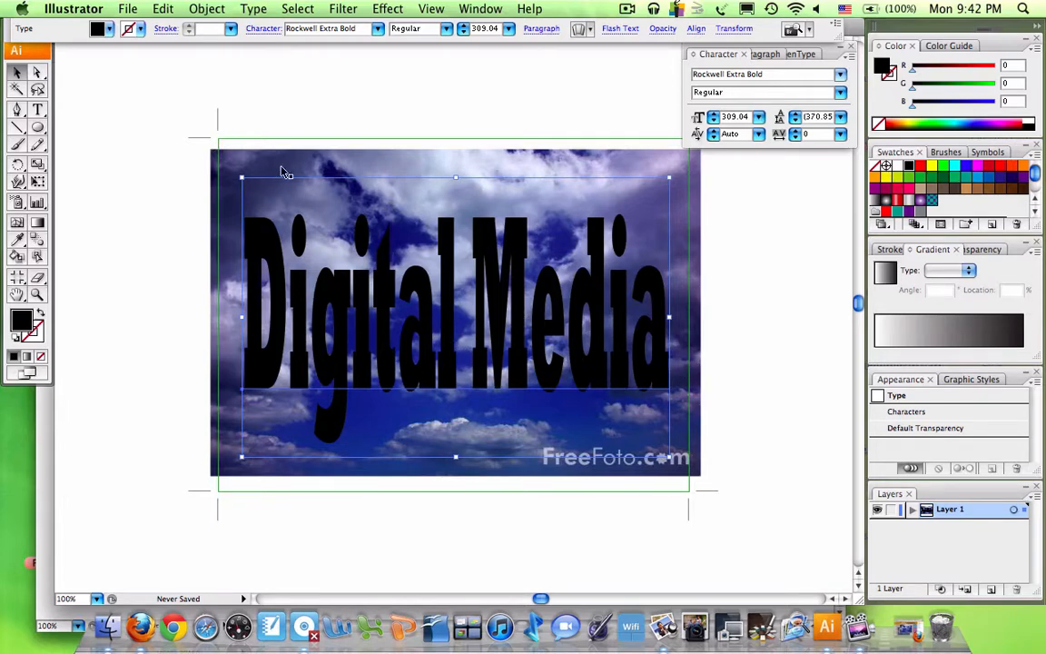
pyautogui.moveTo(456, 176); pyautogui.dragTo(468, 125)
pyautogui.moveTo(451, 280); pyautogui.dragTo(498, 291)
pyautogui.click(735, 291)
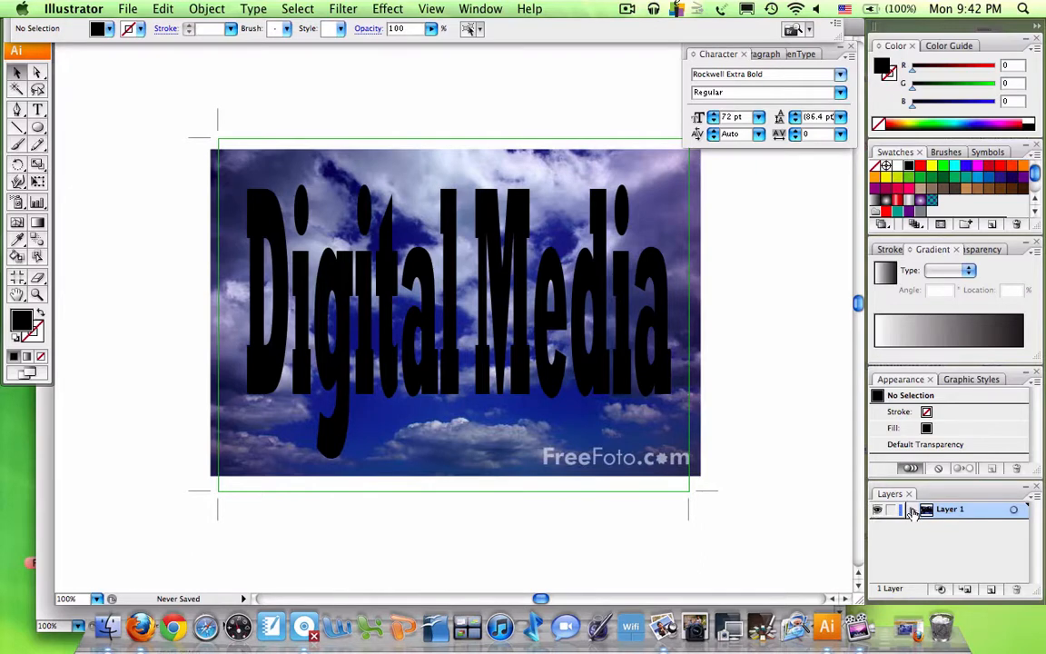
# Expand Layer 1's contents, select the linked cloud picture and embed it in the document.
pyautogui.click(914, 510)
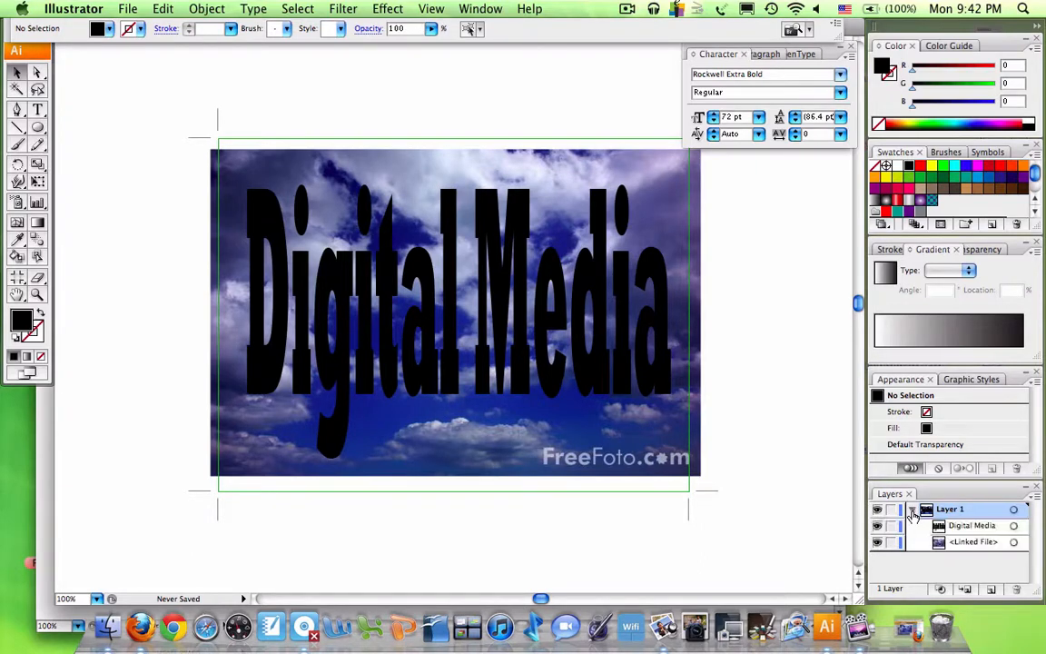
pyautogui.click(913, 510)
pyautogui.click(914, 510)
pyautogui.click(261, 173)
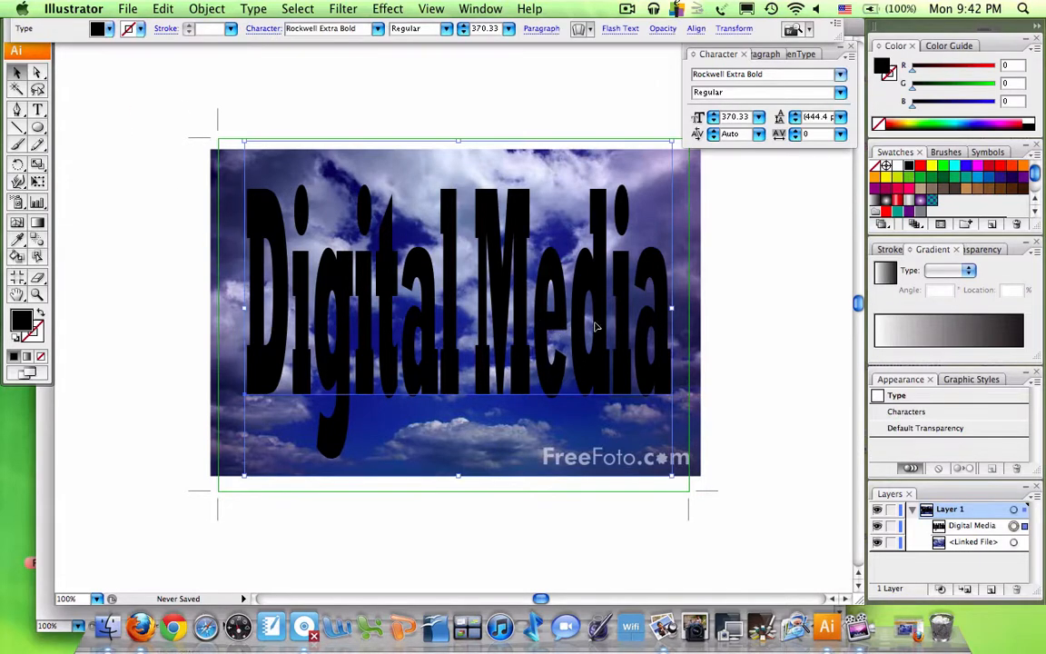
pyautogui.click(627, 305)
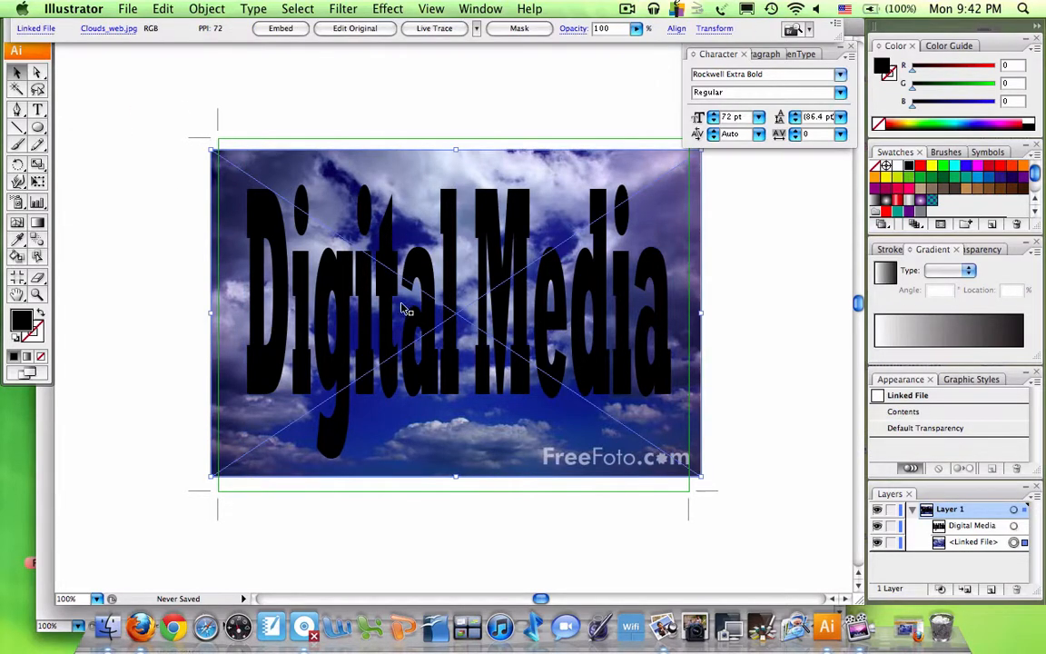
pyautogui.click(280, 30)
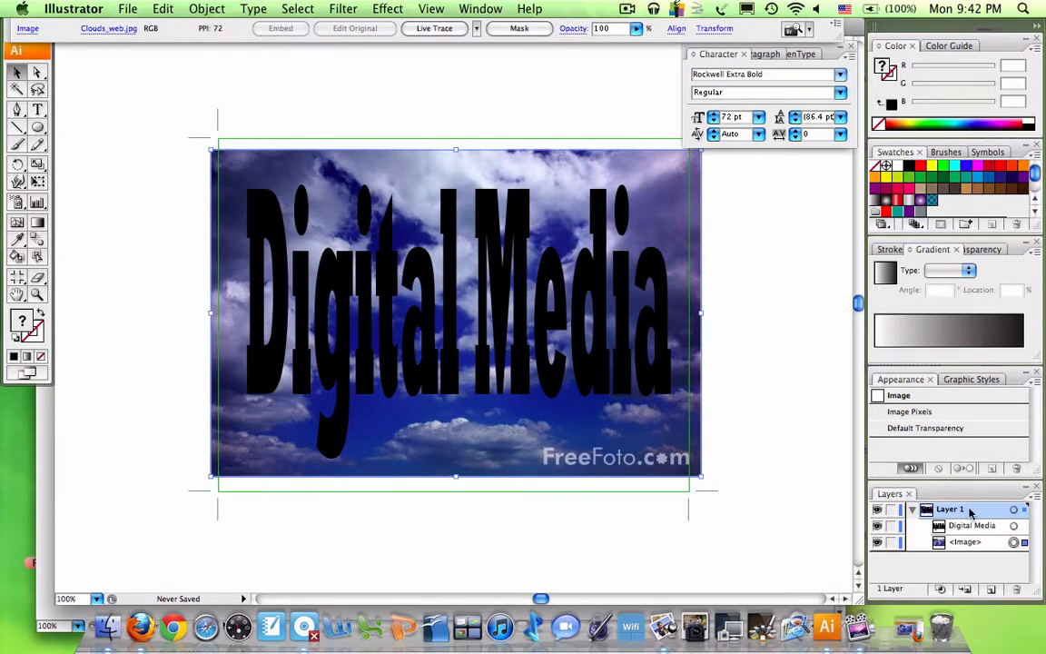
# Select both the Digital Media text and the cloud image, make a clipping mask from them, and nudge the masked group slightly upward.
pyautogui.click(1015, 527)
pyautogui.click(1015, 543)
pyautogui.keyDown('shift'); pyautogui.click(1015, 527); pyautogui.keyUp('shift')
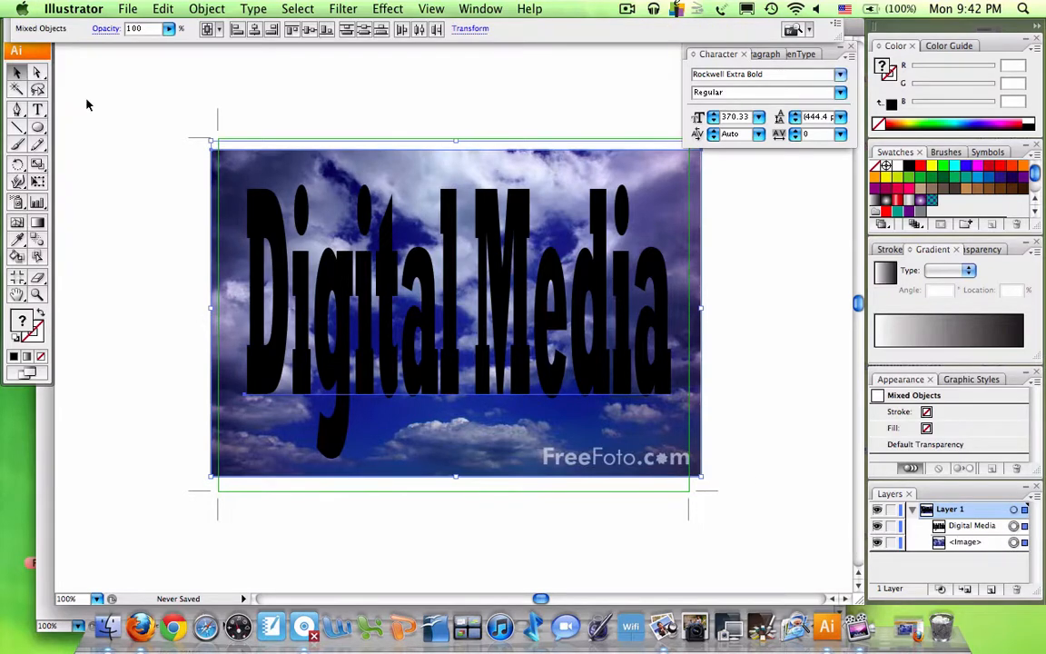
pyautogui.click(125, 10)
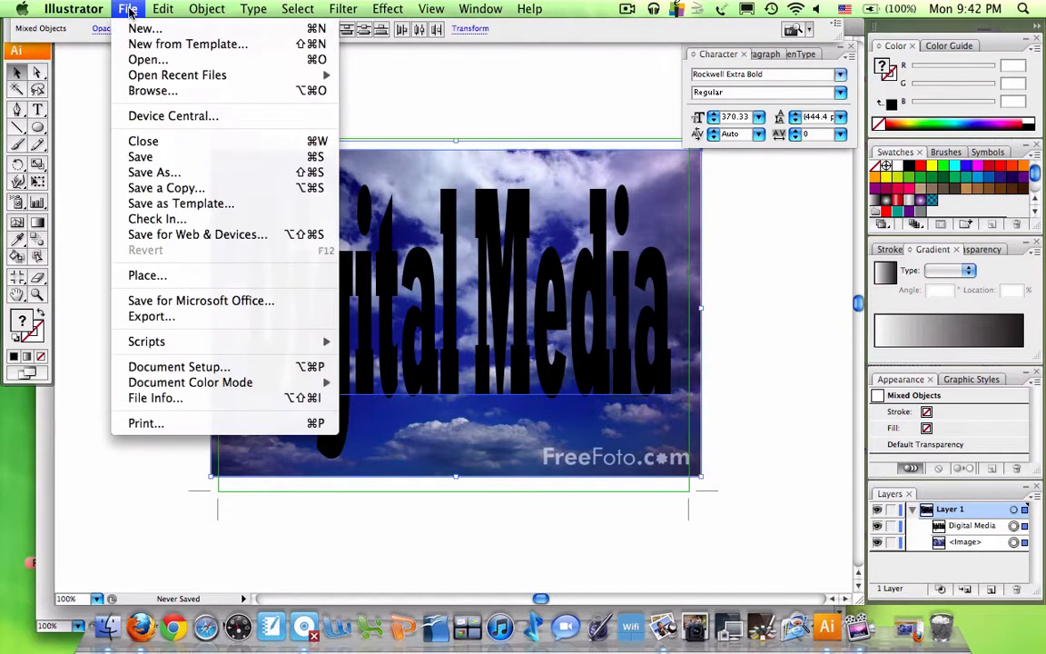
pyautogui.moveTo(219, 17)
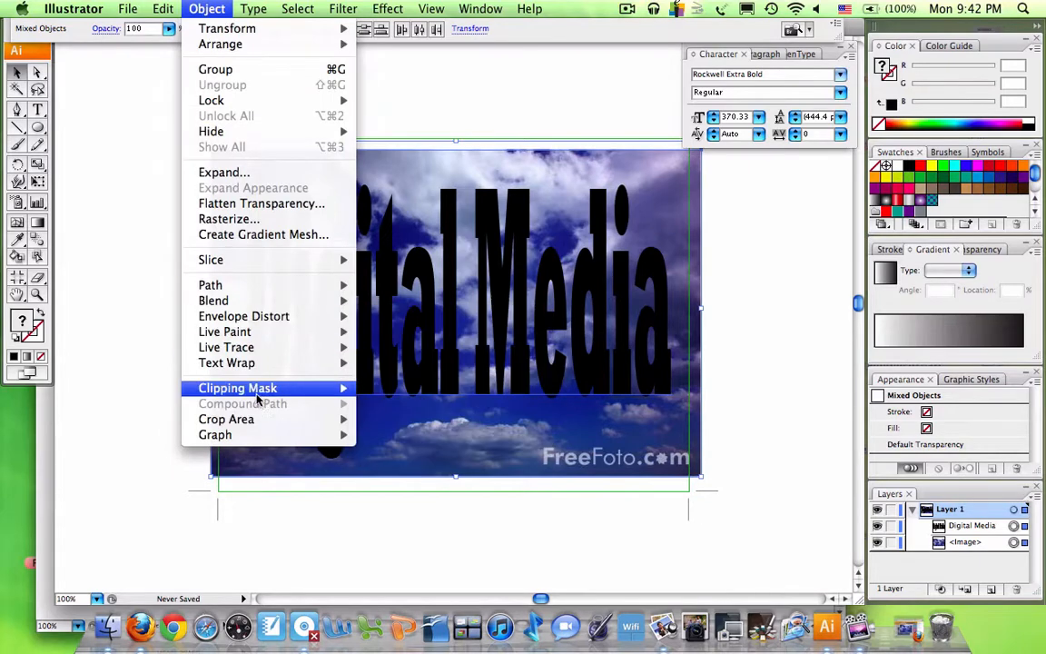
pyautogui.moveTo(238, 388)
pyautogui.click(381, 389)
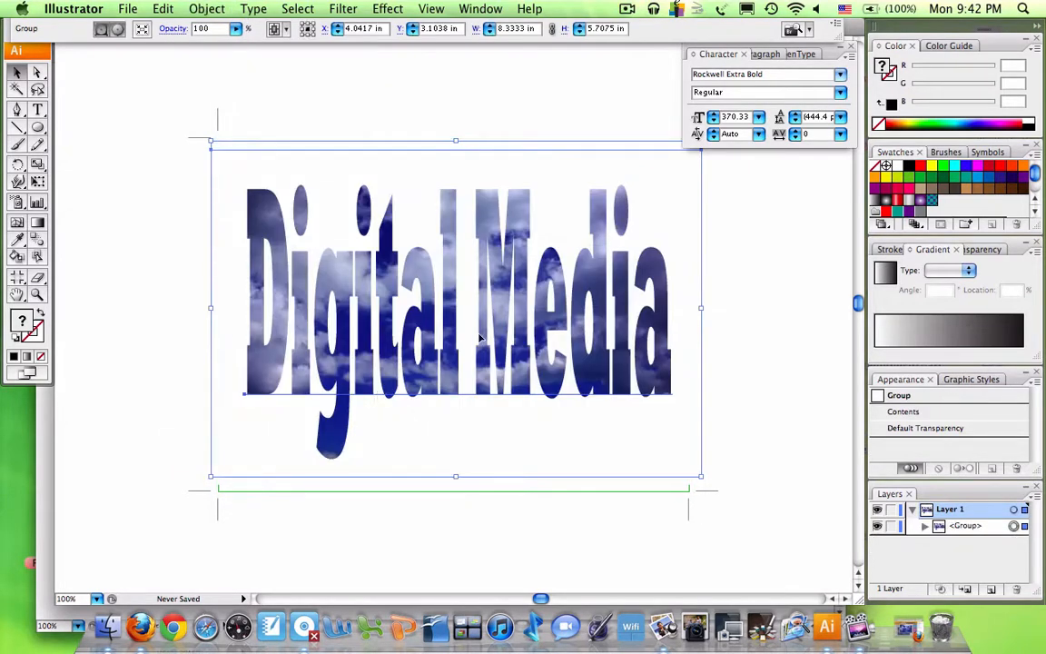
pyautogui.moveTo(498, 318)
pyautogui.mouseDown()
pyautogui.moveTo(520, 373)
pyautogui.moveTo(498, 318)
pyautogui.mouseUp()
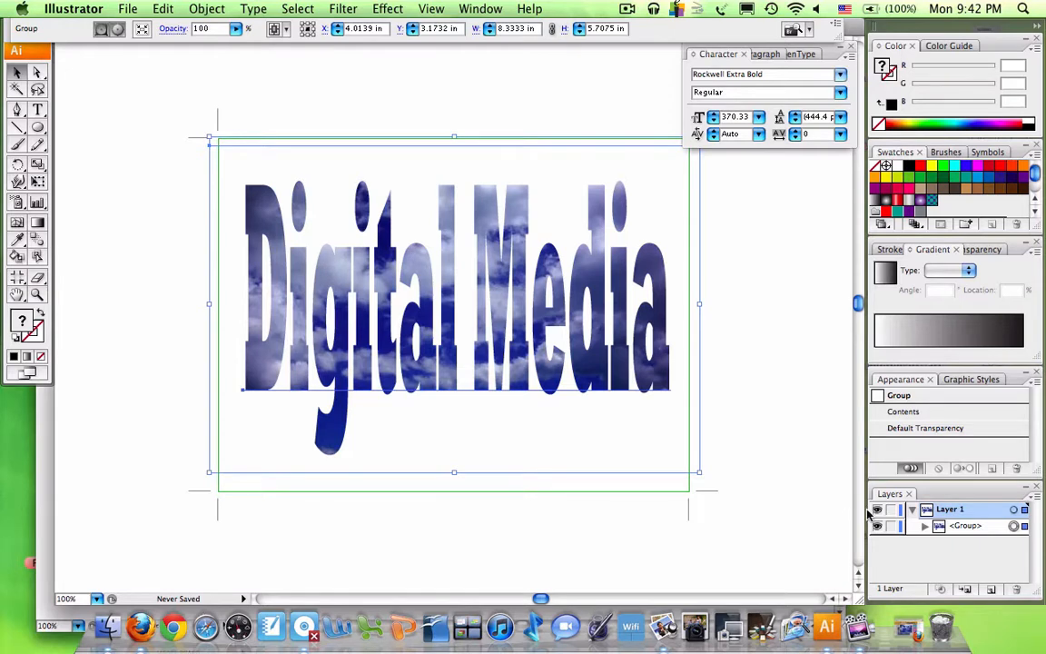
# Lock the Digital Media clipping text inside the group and reposition the cloud image so it fills all the letters.
pyautogui.click(925, 527)
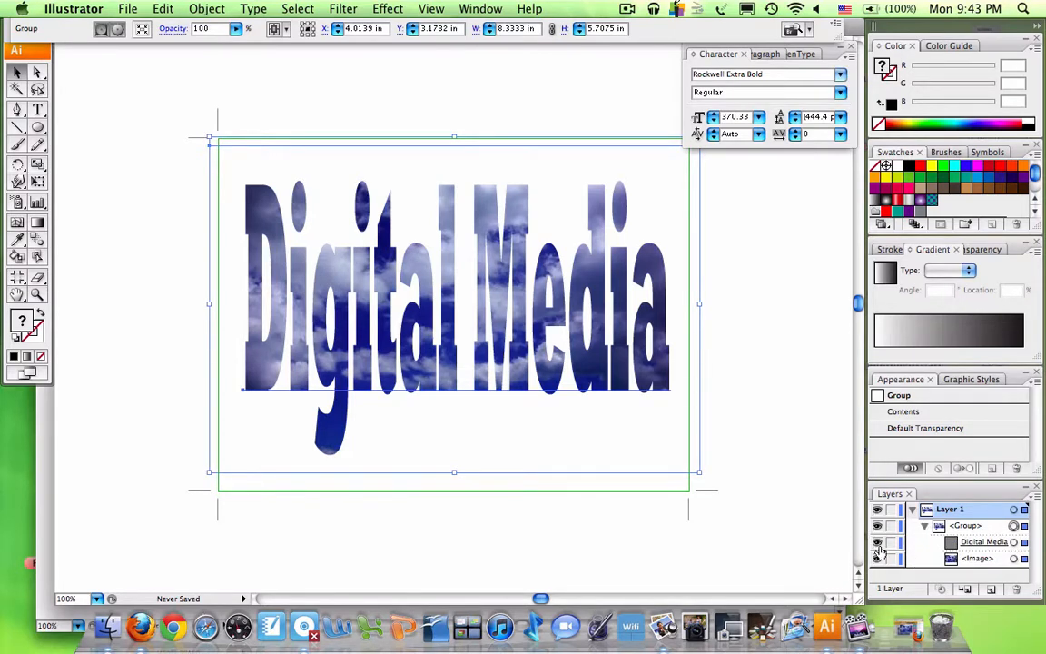
pyautogui.click(892, 543)
pyautogui.moveTo(554, 299); pyautogui.dragTo(545, 219)
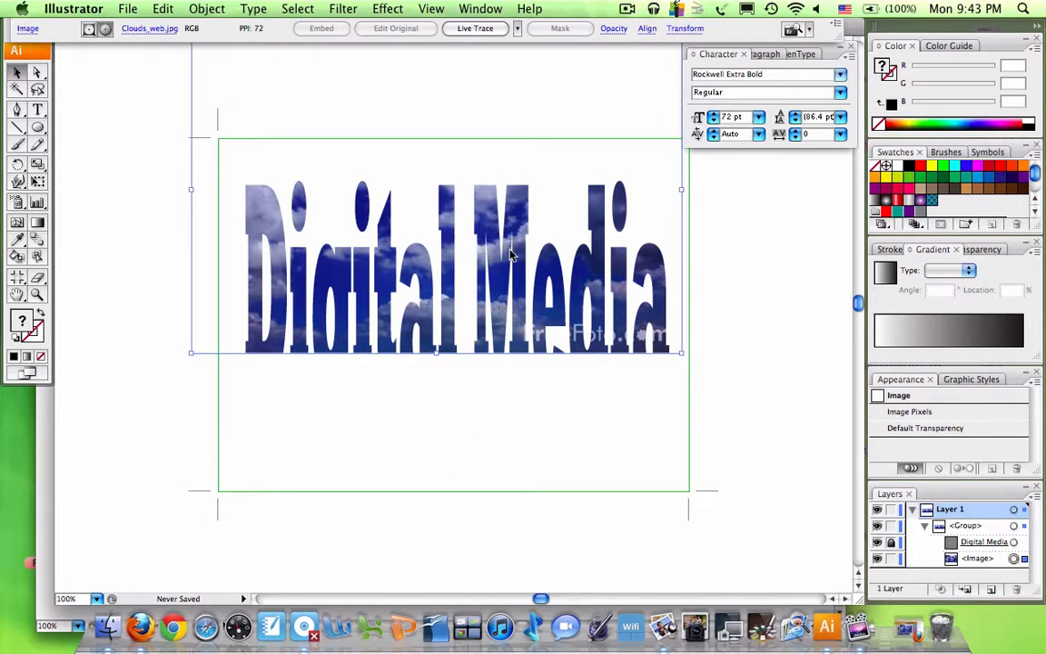
pyautogui.moveTo(510, 224); pyautogui.dragTo(514, 406)
pyautogui.moveTo(522, 343); pyautogui.dragTo(525, 287)
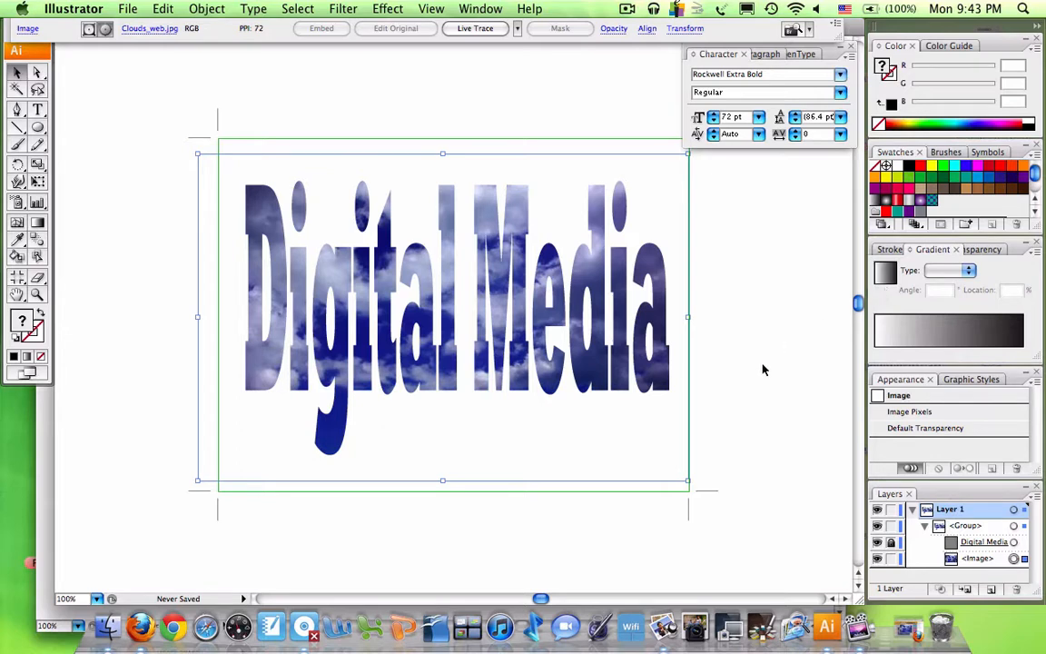
# Rename Layer 1 as Digital Media.
pyautogui.click(913, 510)
pyautogui.doubleClick(951, 511)
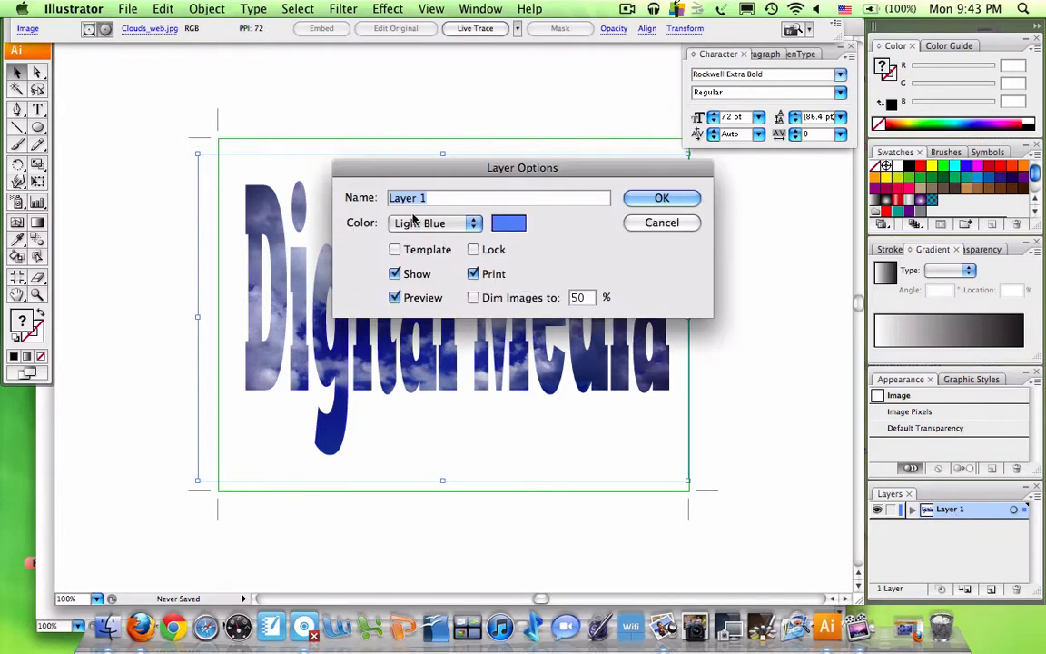
pyautogui.write('Digital Media')
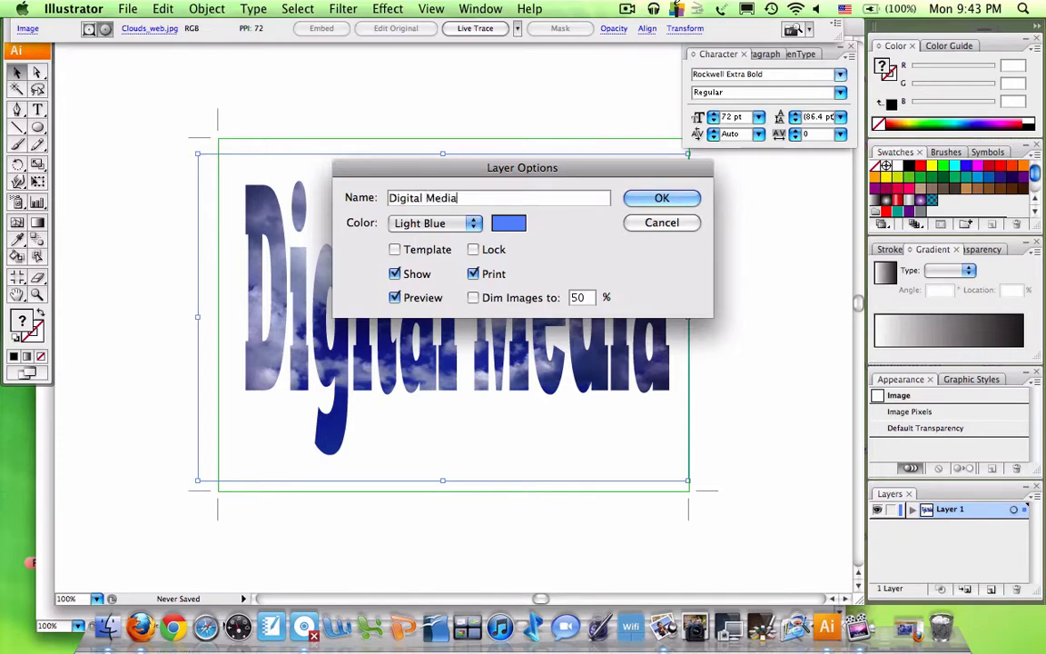
pyautogui.press('Return')
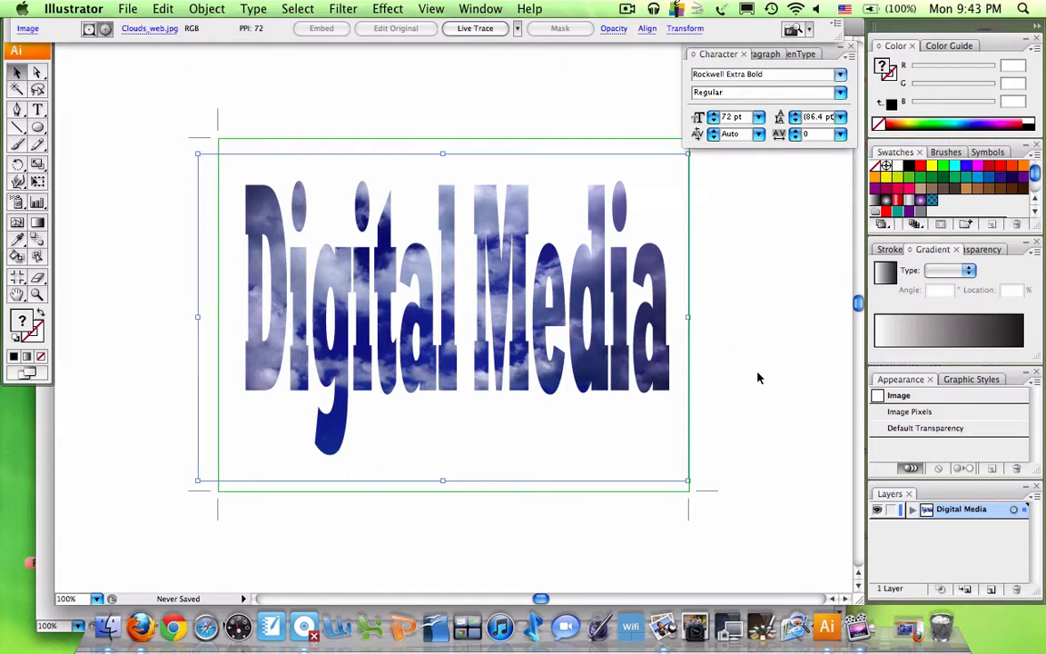
# Unlock the Digital Media clipping text, give it a black 2 pt stroke, and deselect everything.
pyautogui.click(912, 509)
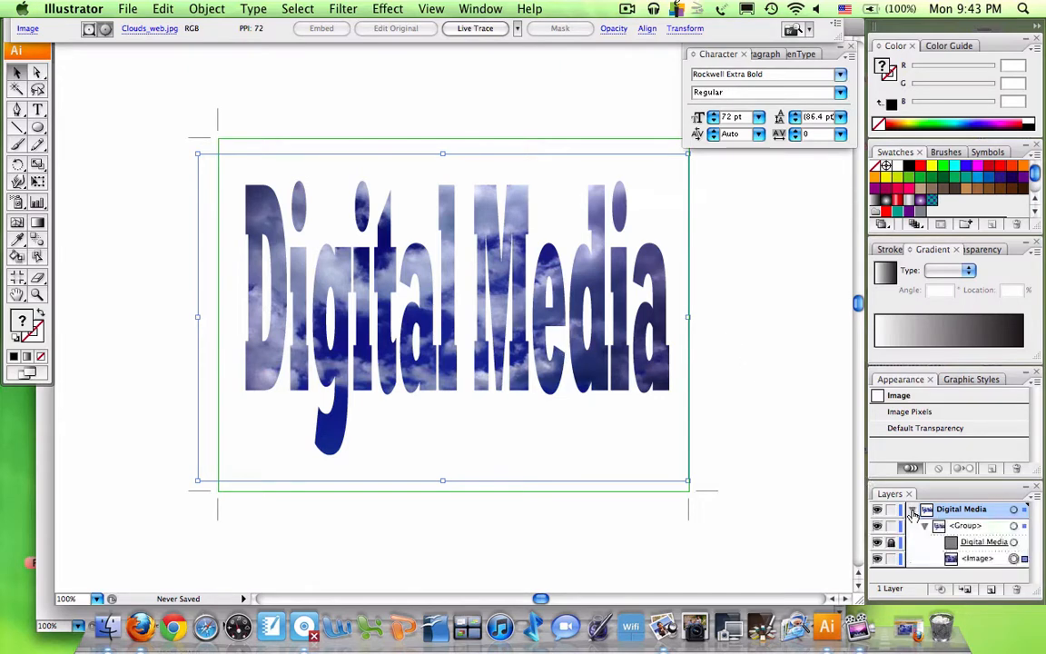
pyautogui.doubleClick(984, 544)
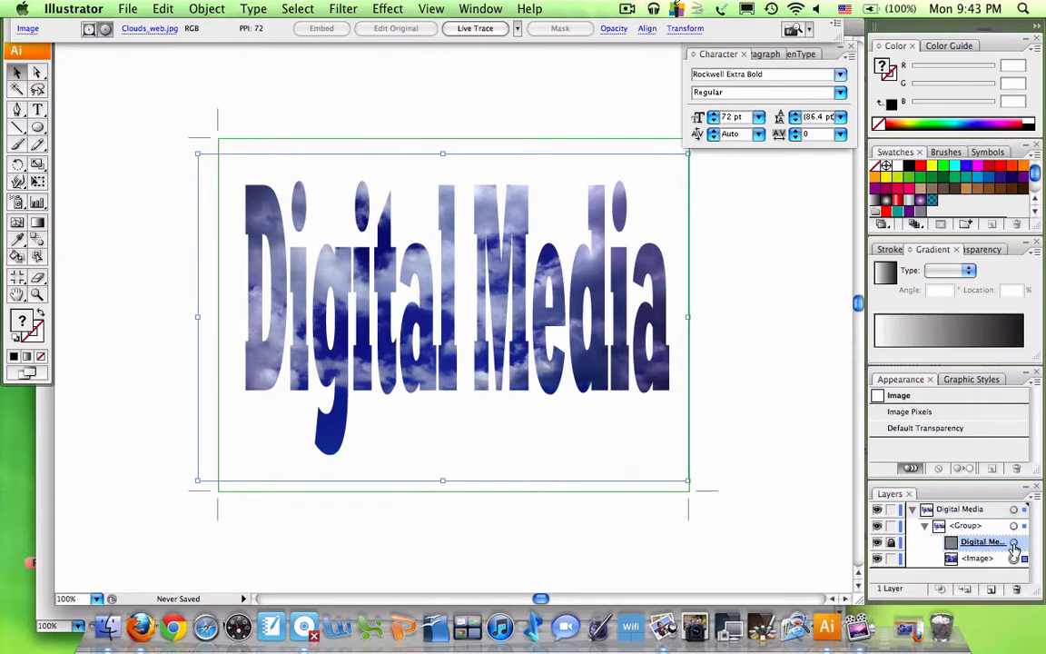
pyautogui.click(1014, 545)
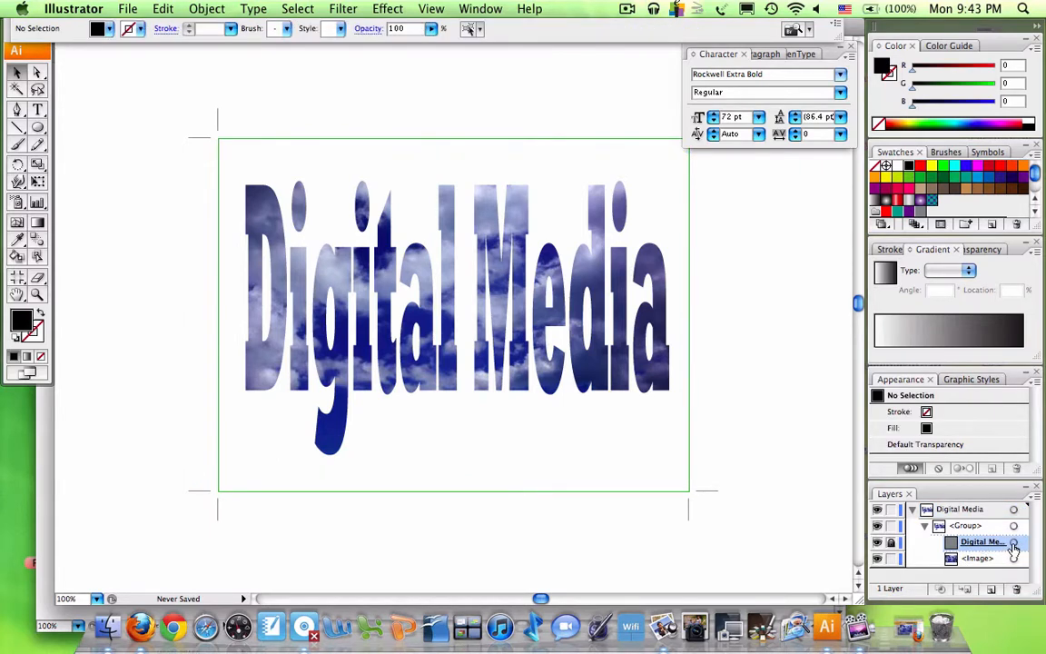
pyautogui.click(894, 542)
pyautogui.click(1019, 543)
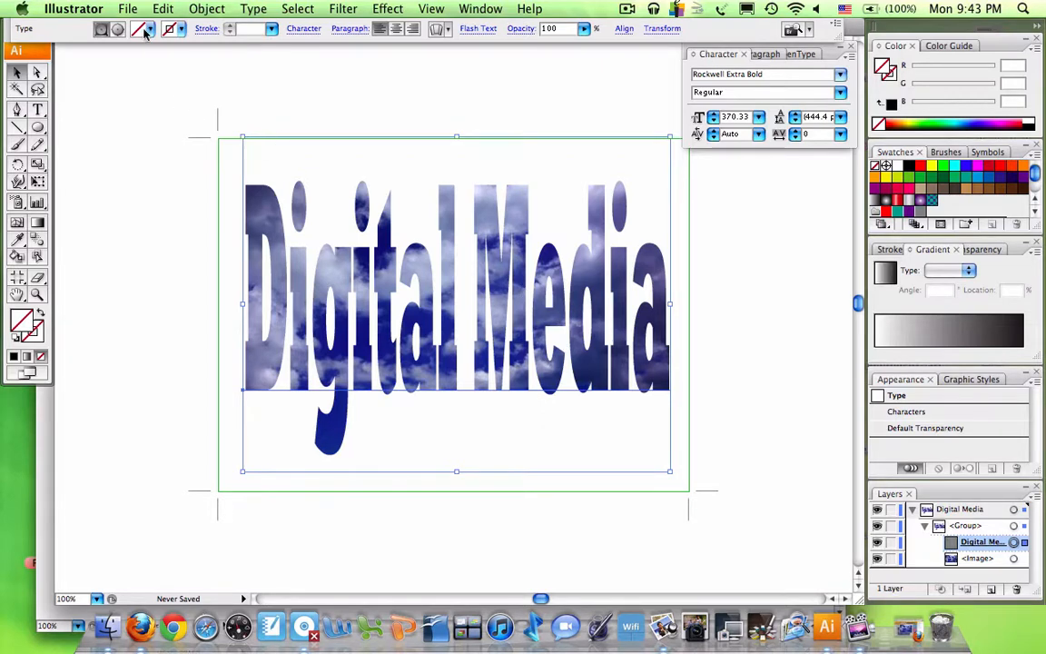
pyautogui.click(182, 29)
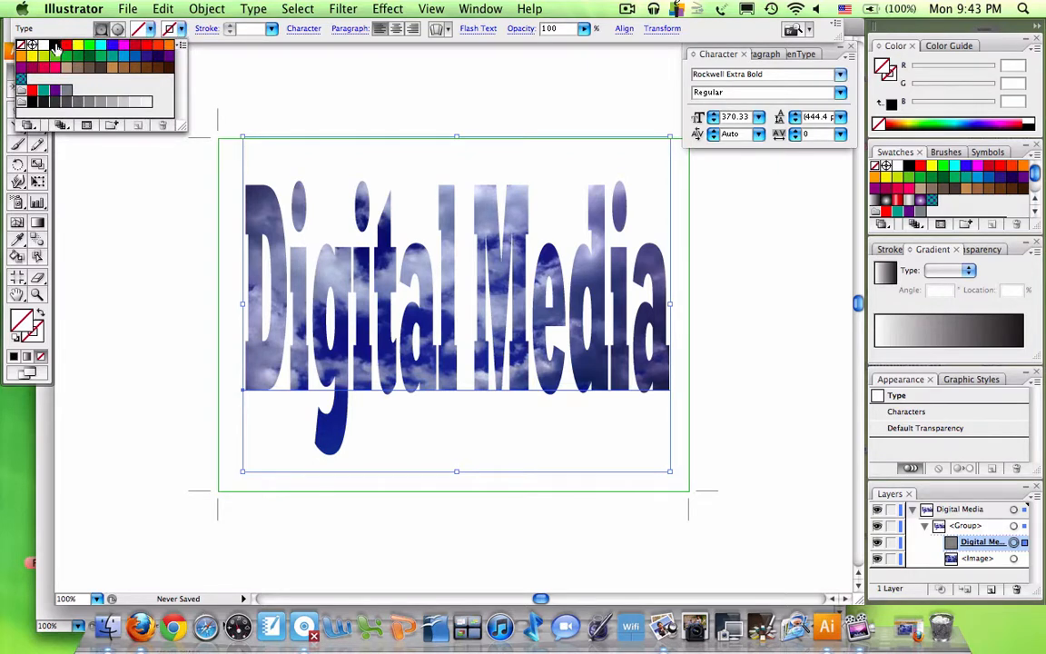
pyautogui.click(55, 46)
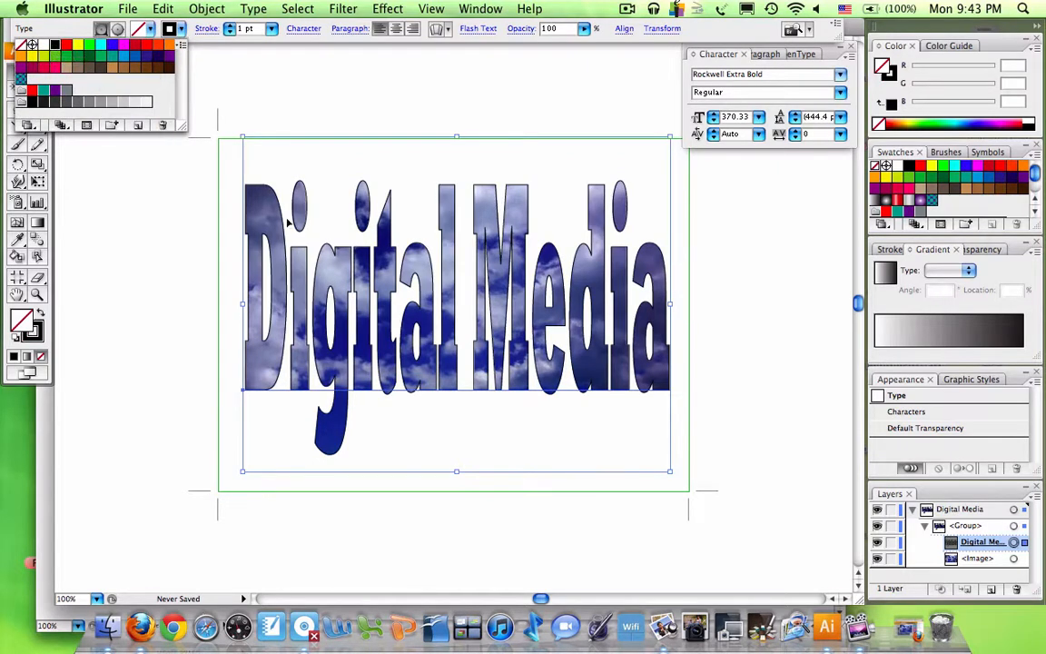
pyautogui.click(230, 29)
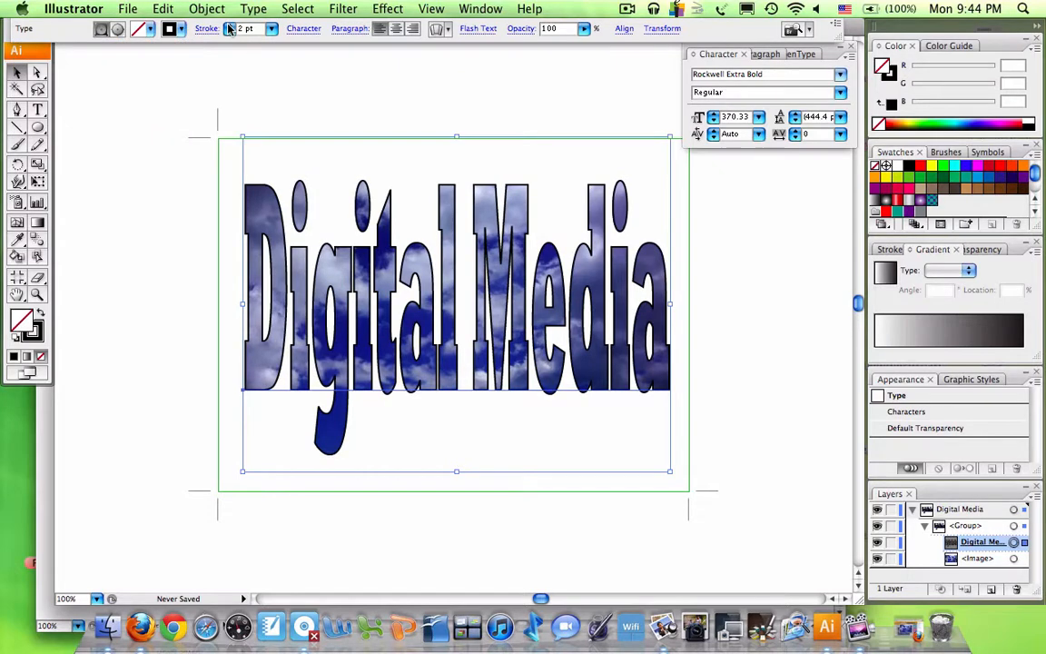
pyautogui.click(788, 235)
pyautogui.click(507, 222)
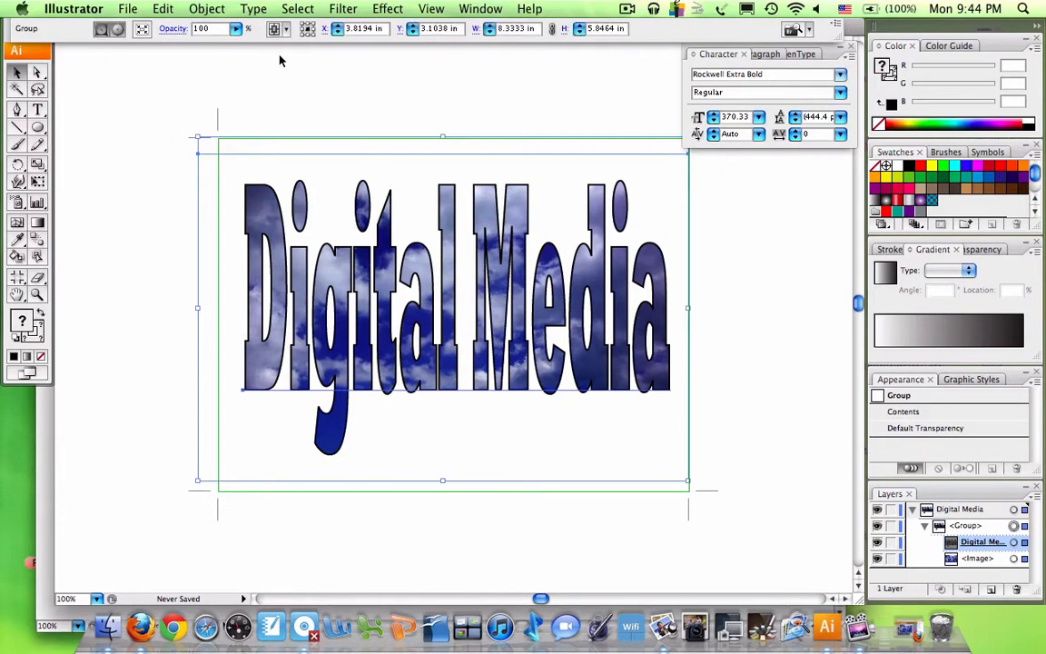
pyautogui.click(382, 59)
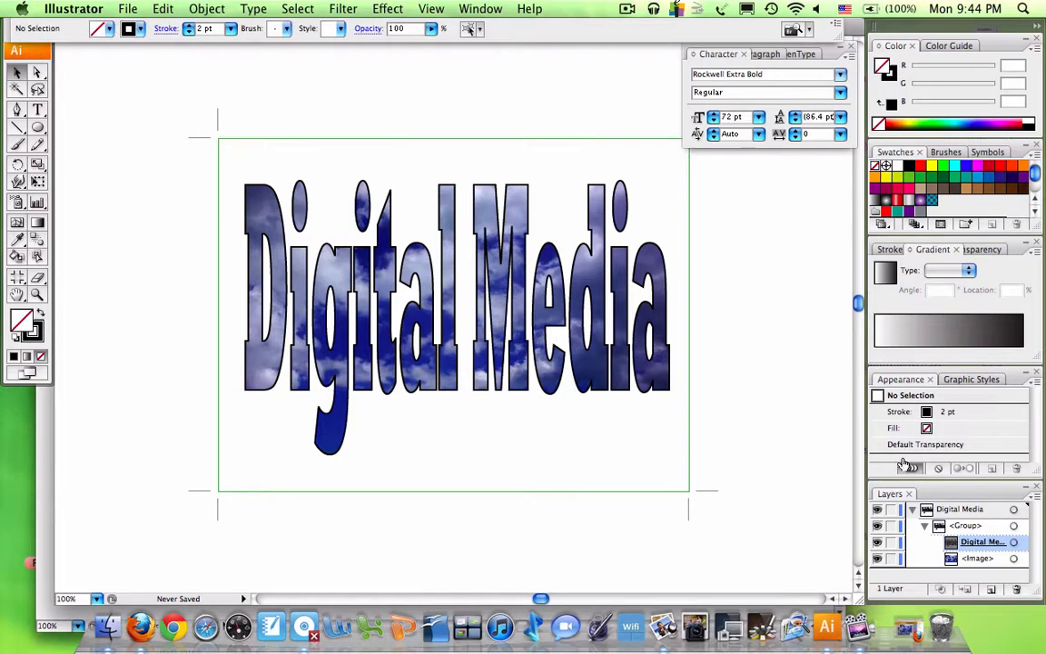
# Collapse the Digital Media layer and add a new layer named Rectangle Background.
pyautogui.click(914, 510)
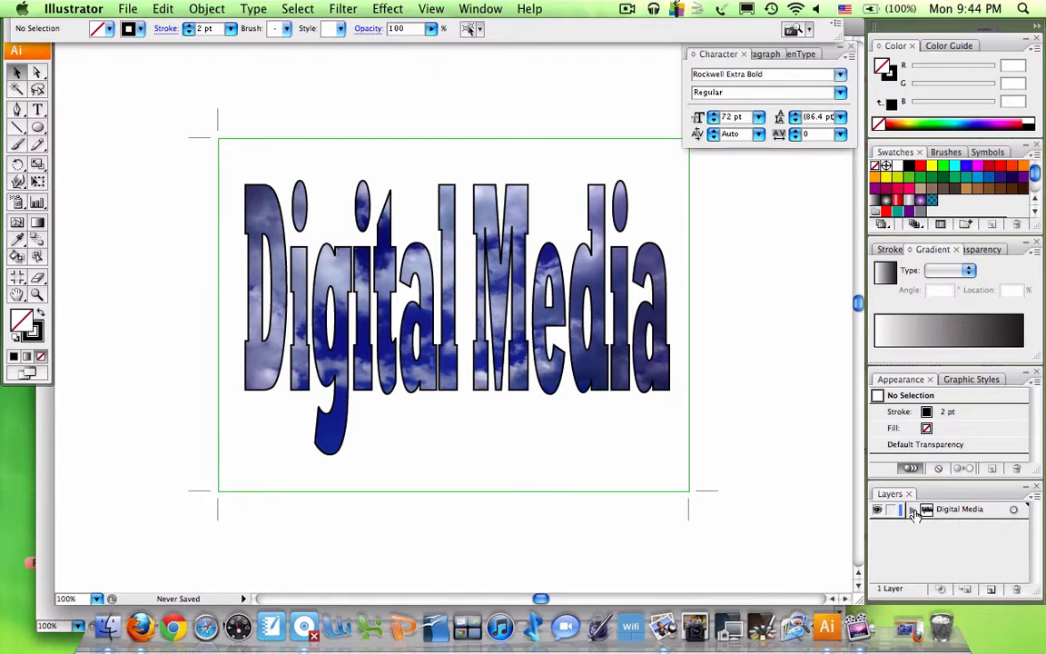
pyautogui.click(991, 589)
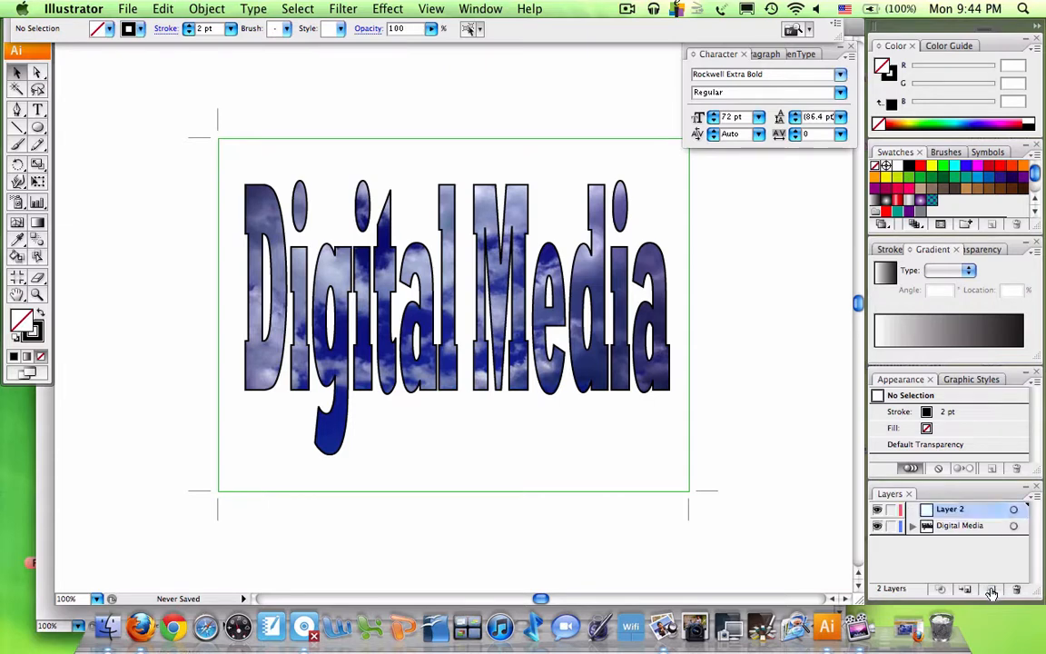
pyautogui.doubleClick(952, 509)
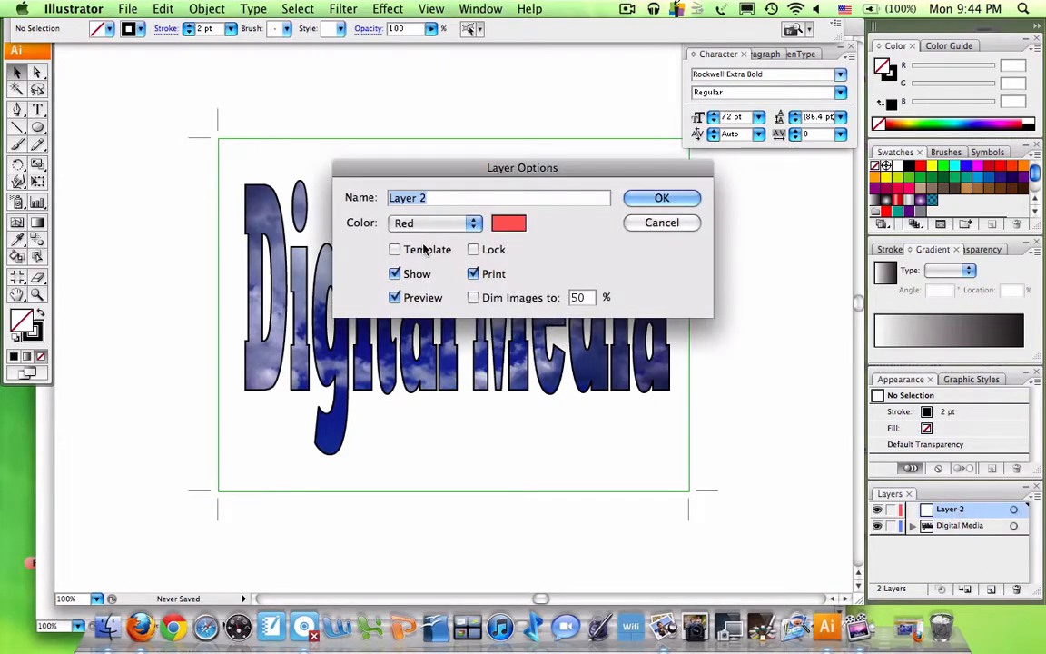
pyautogui.write('Rect')
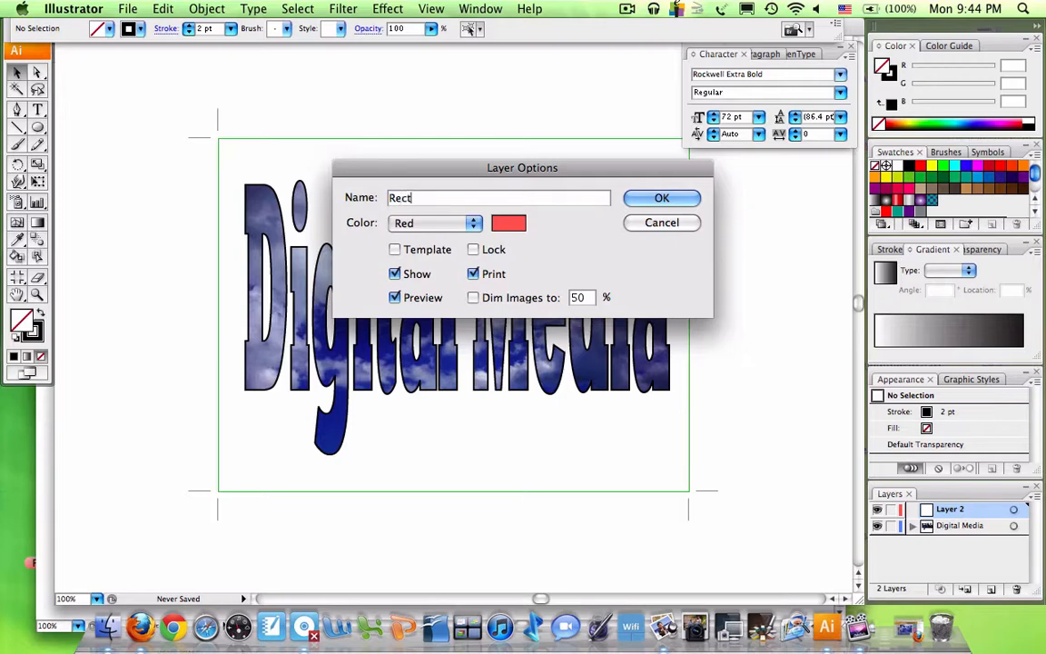
pyautogui.write('angle Background')
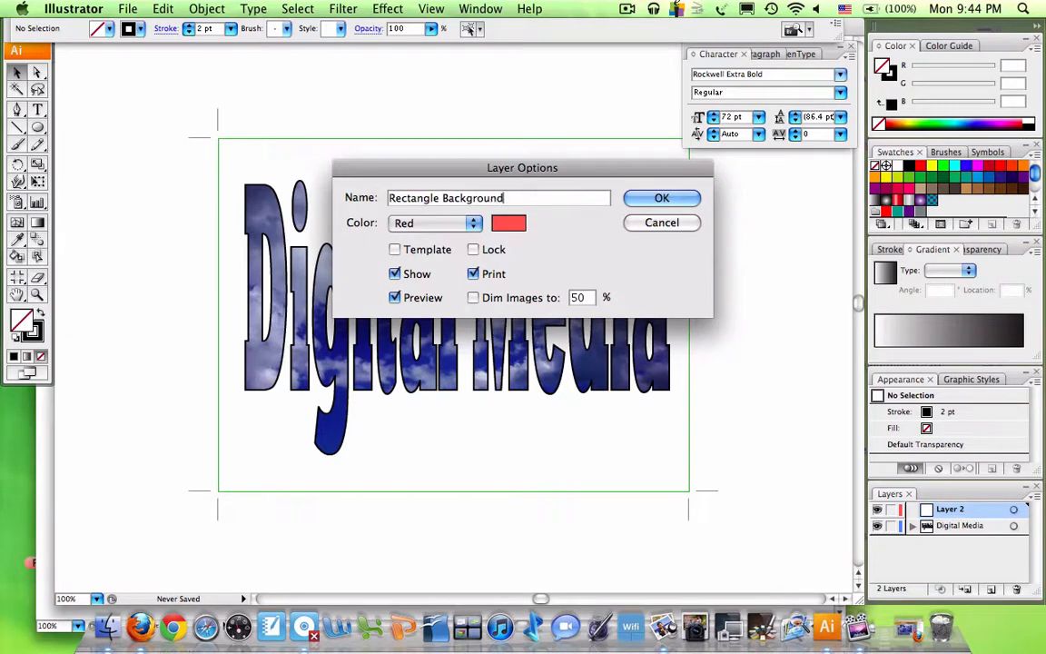
pyautogui.press('Return')
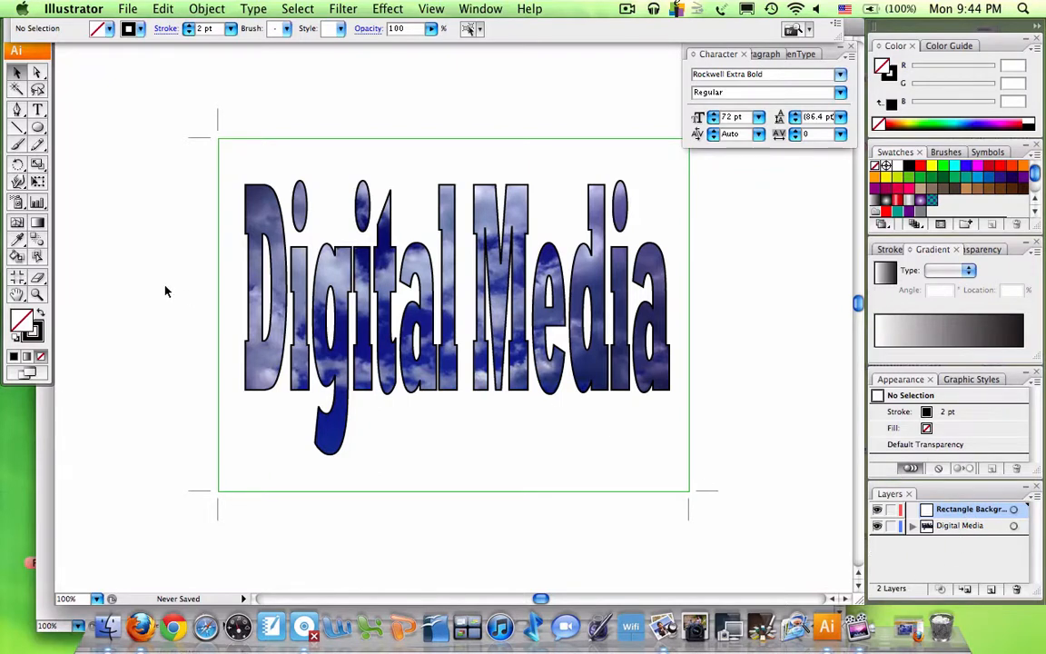
# Draw a rounded rectangle about 7.9 by 5.5 inches around the Digital Media text, just inside the artboard.
pyautogui.click(40, 128)
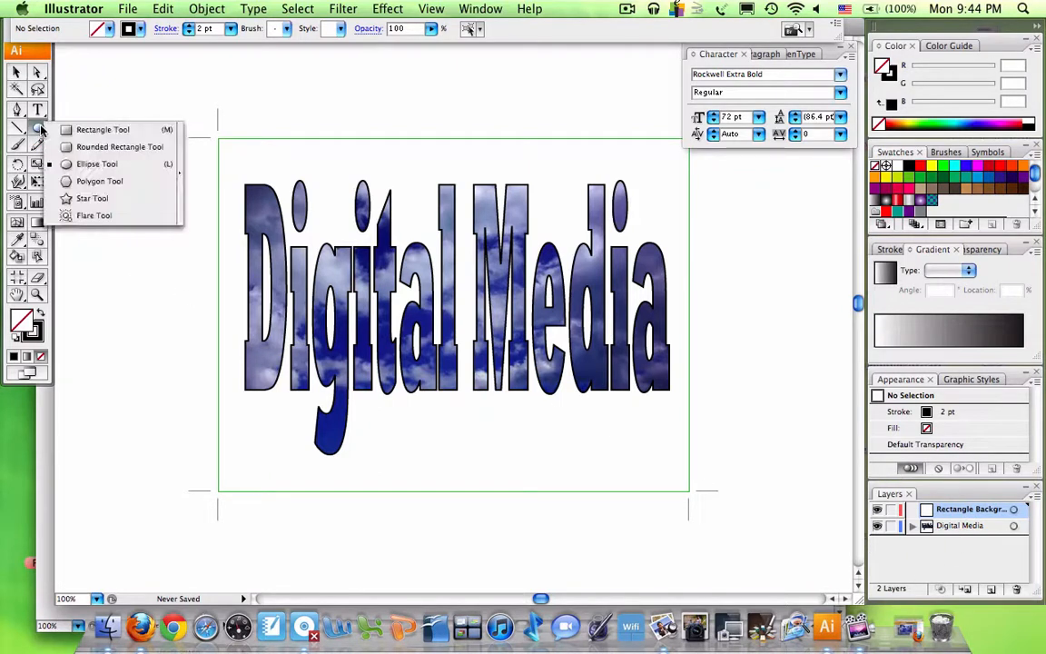
pyautogui.click(88, 149)
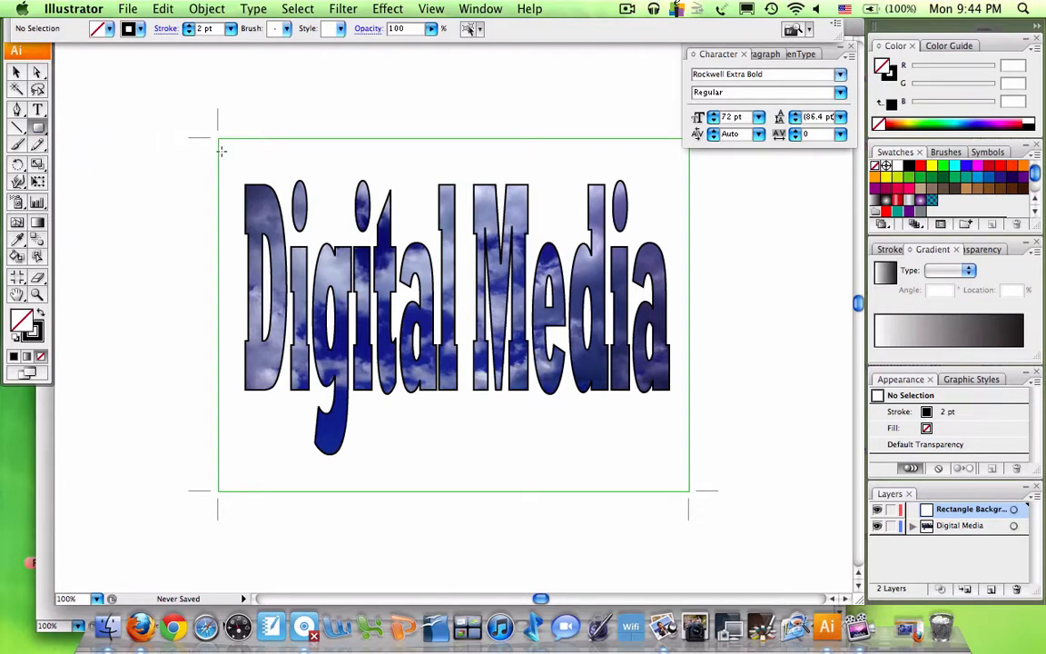
pyautogui.moveTo(221, 150); pyautogui.dragTo(685, 471)
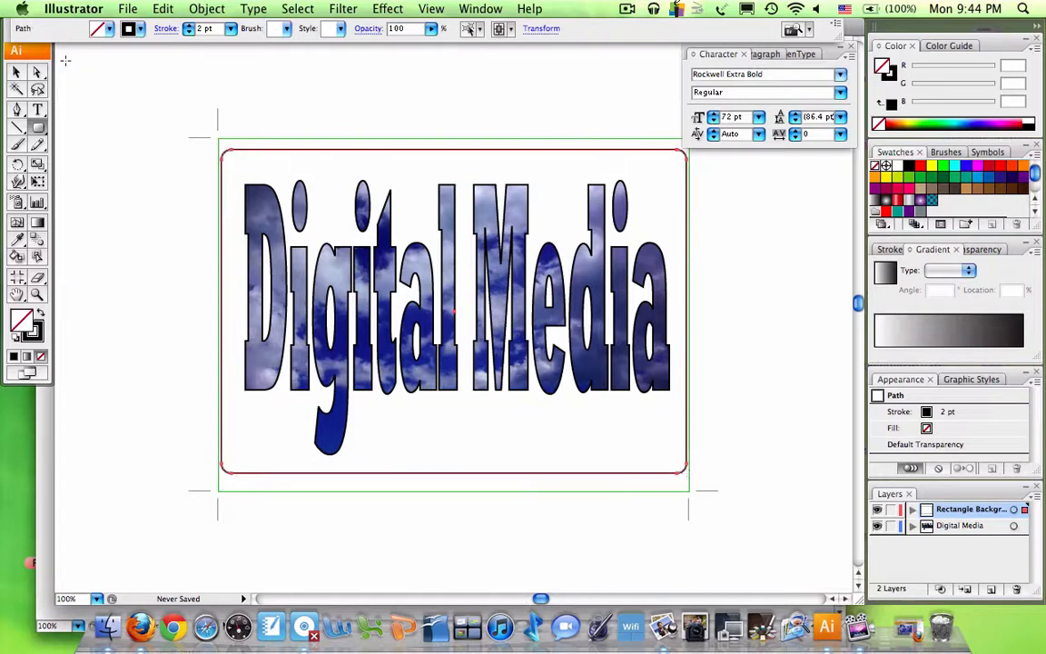
# Fill the rounded rectangle with dark green (R=0 G=104 B=55) and give it a black 4 pt stroke.
pyautogui.click(106, 31)
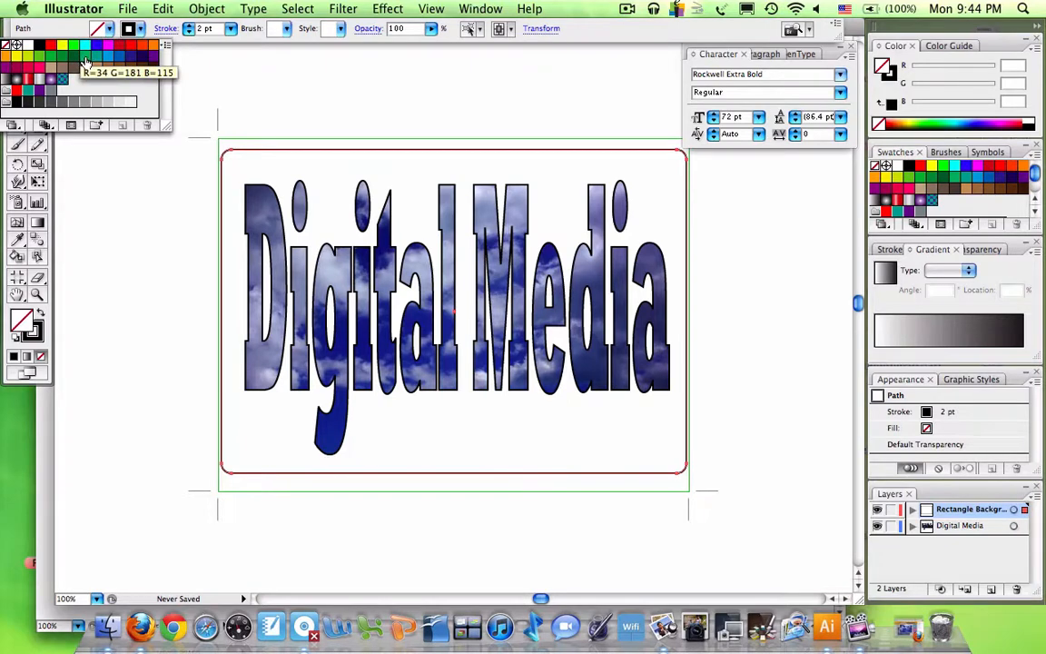
pyautogui.click(74, 58)
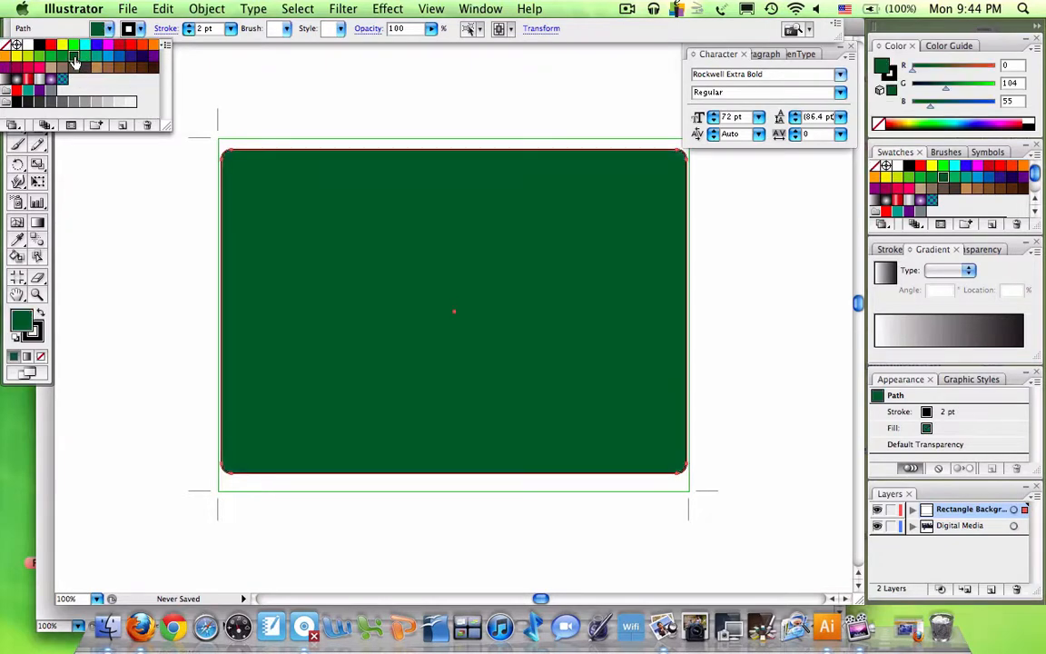
pyautogui.click(138, 31)
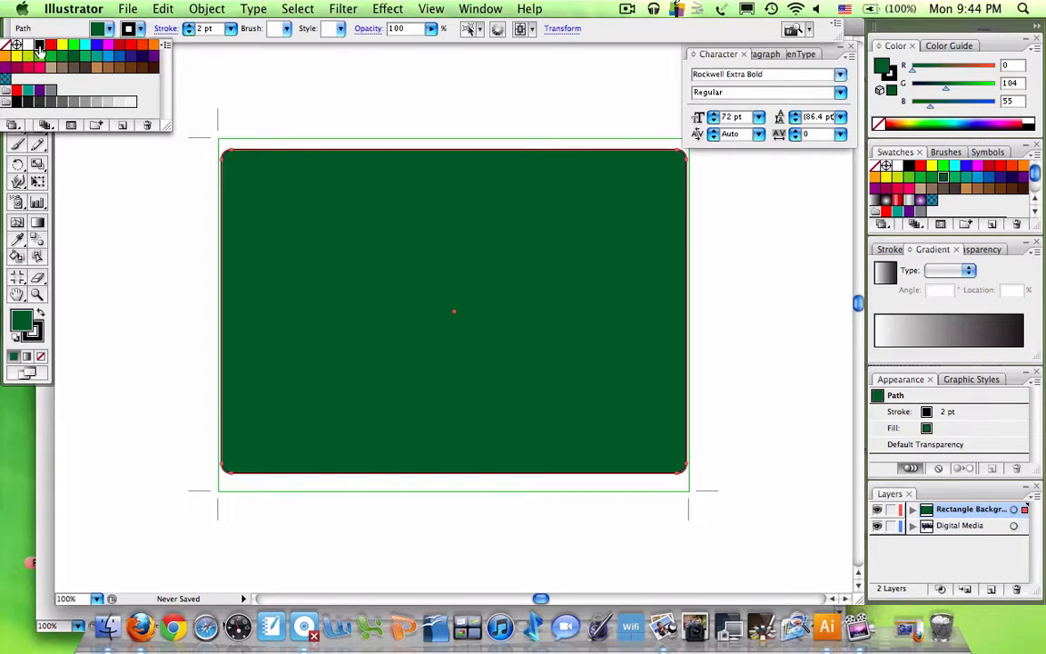
pyautogui.click(189, 28)
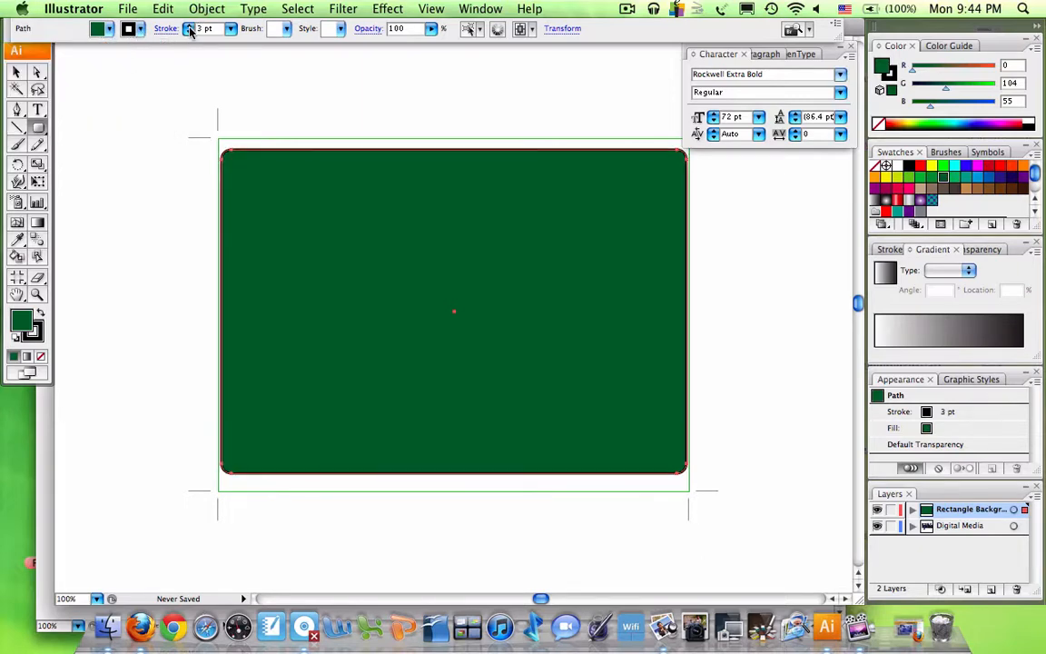
pyautogui.click(189, 28)
pyautogui.click(155, 114)
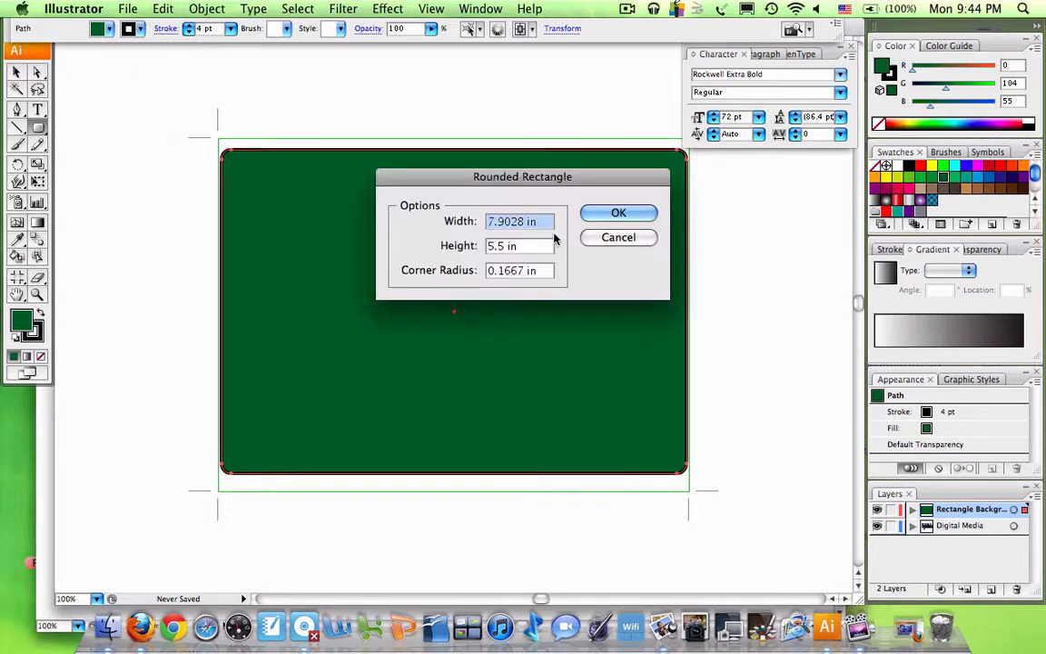
pyautogui.click(604, 250)
# Deselect the rounded rectangle and move the Rectangle Background layer below the Digital Media layer.
pyautogui.click(15, 72)
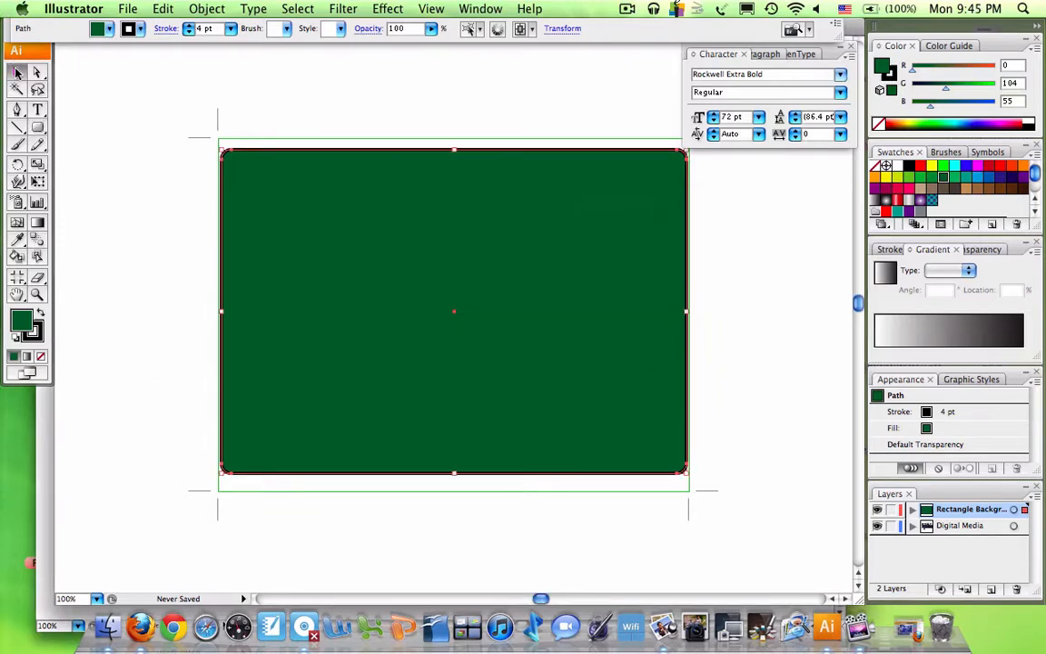
pyautogui.click(164, 135)
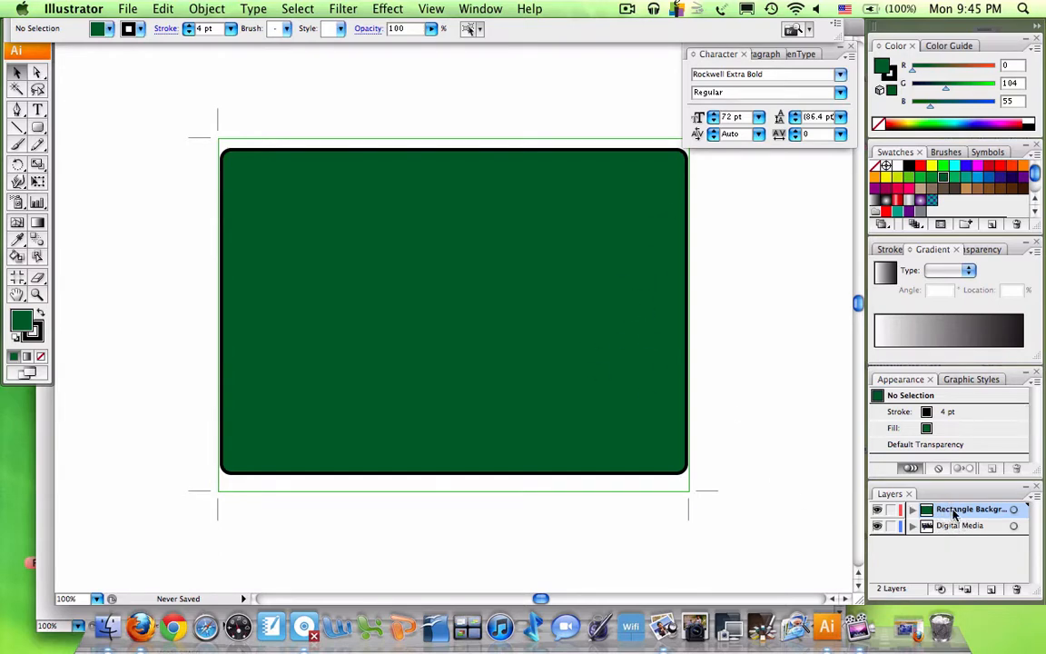
pyautogui.moveTo(952, 520); pyautogui.dragTo(955, 539)
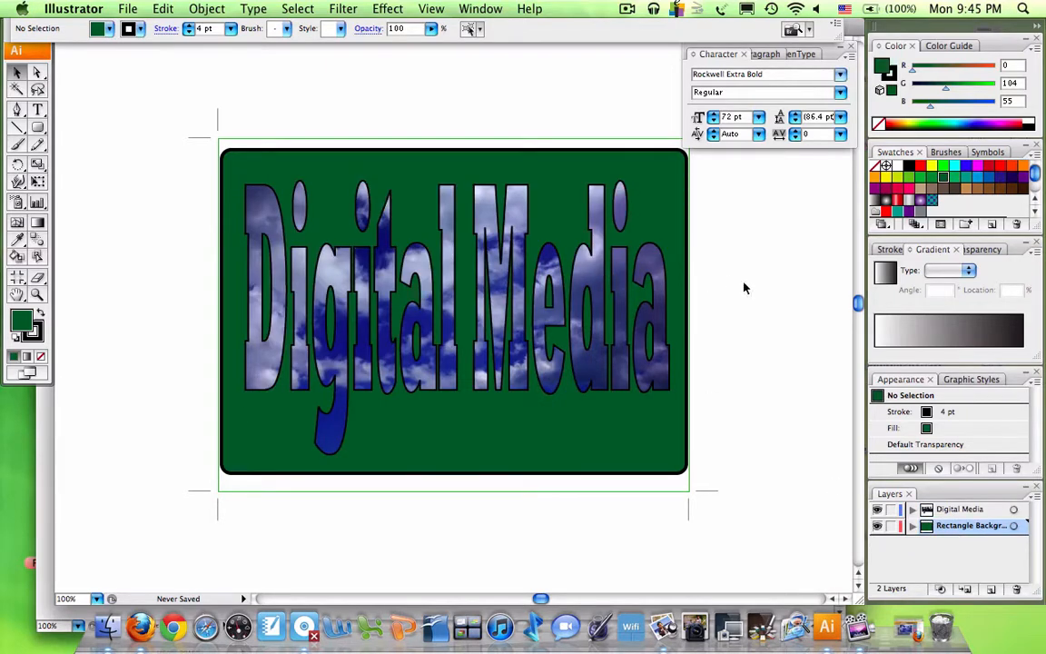